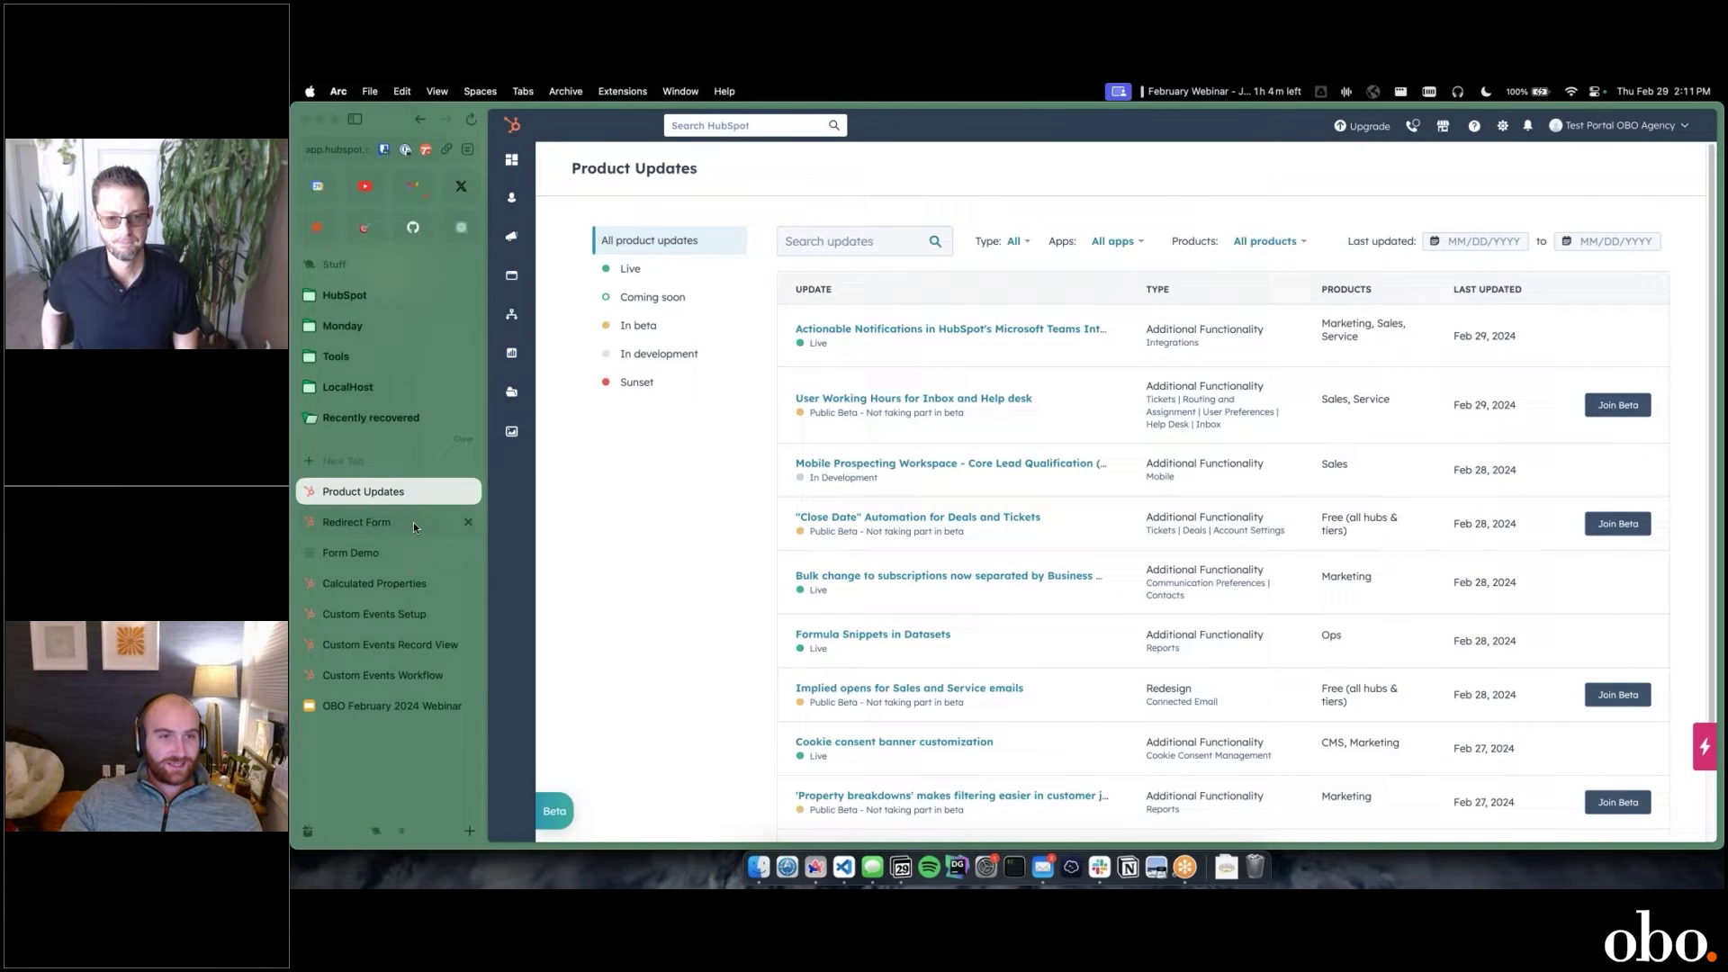
Leave the Redirect Webinar Form's settings and go back to the list of all forms
left_click(413, 522)
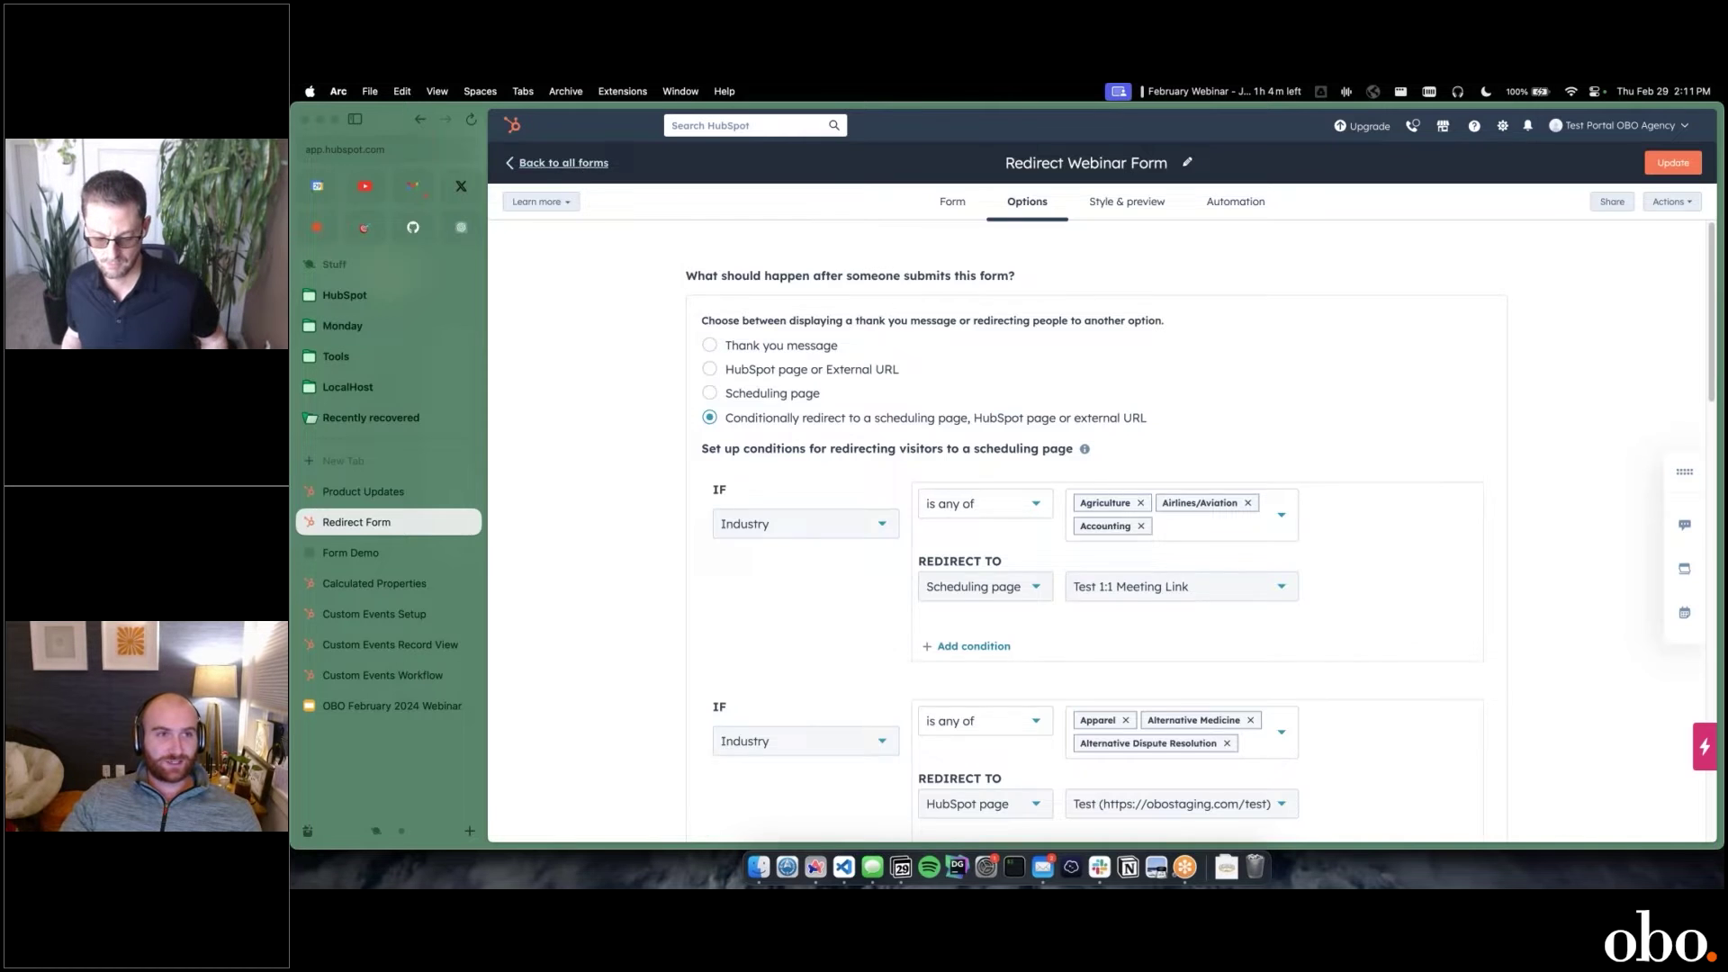
left_click(585, 163)
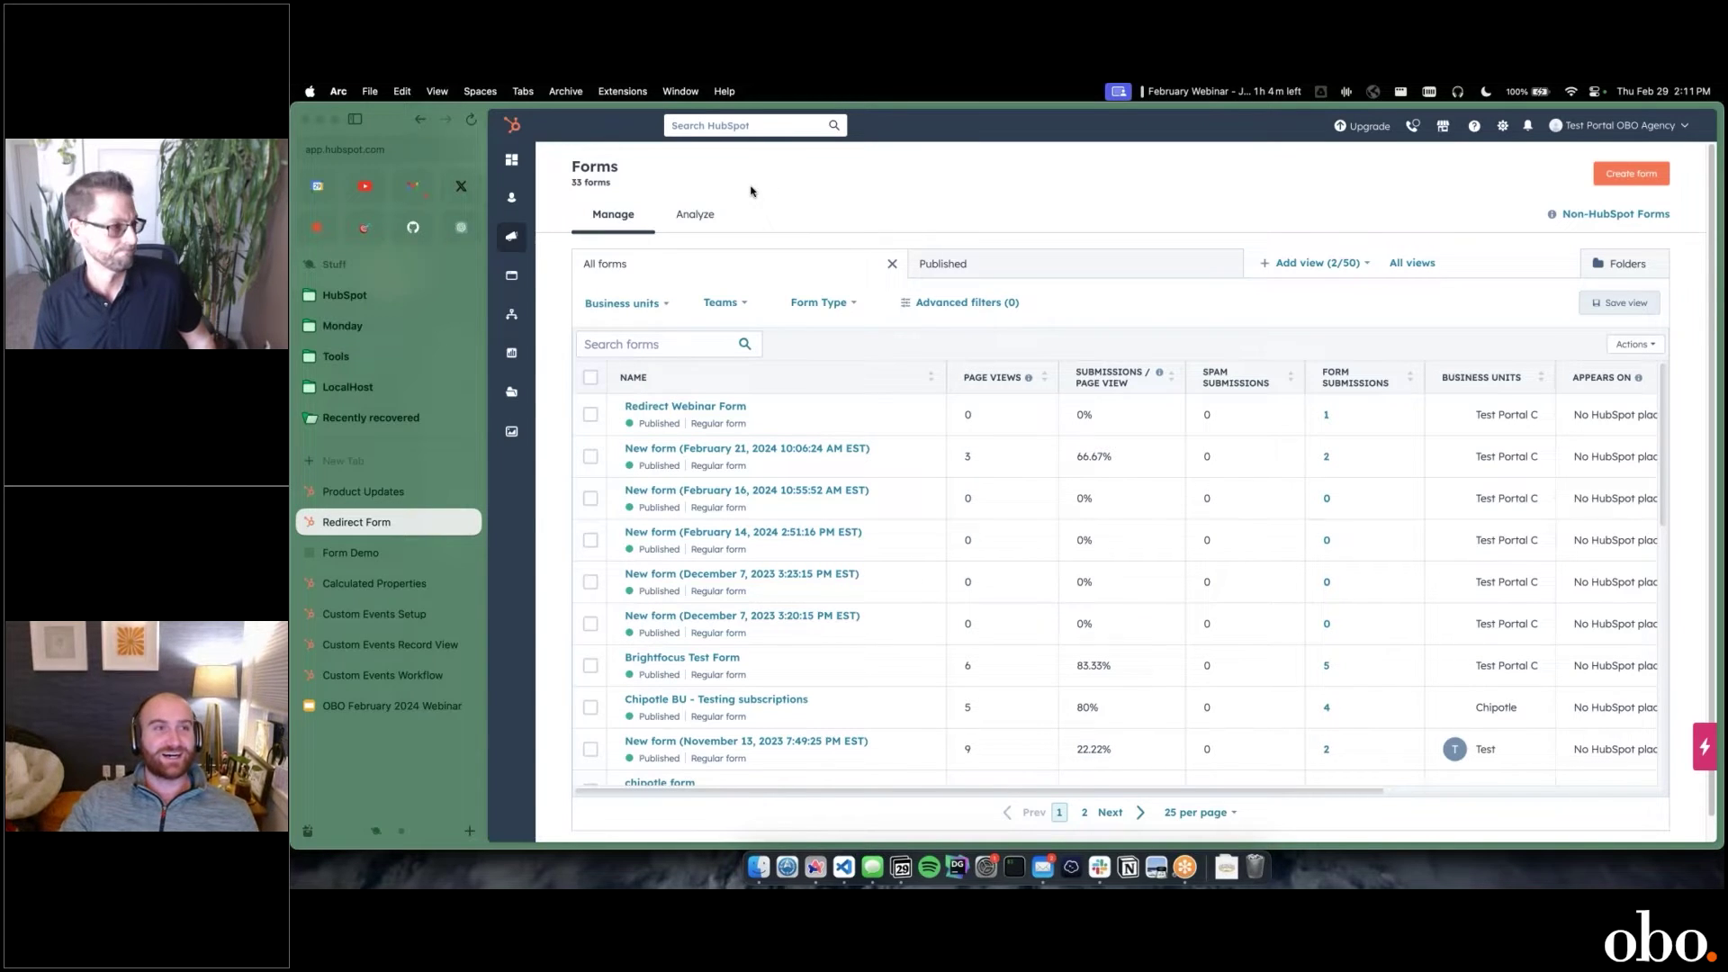
mouse_move(531, 160)
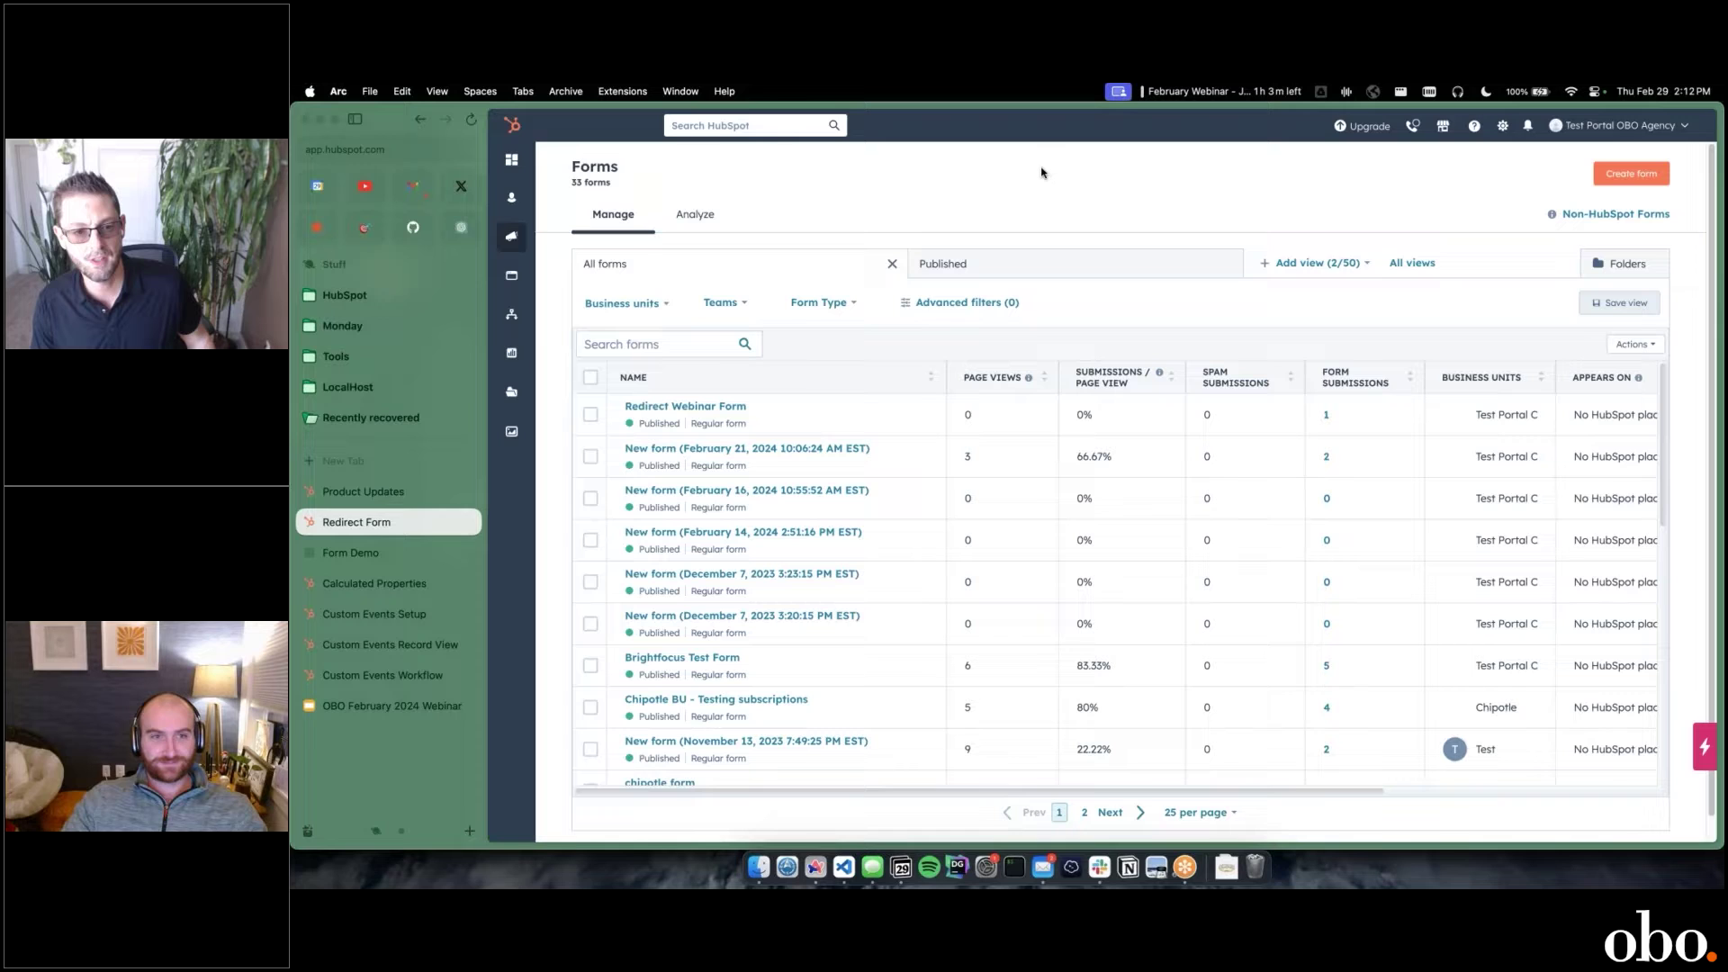
mouse_move(763, 419)
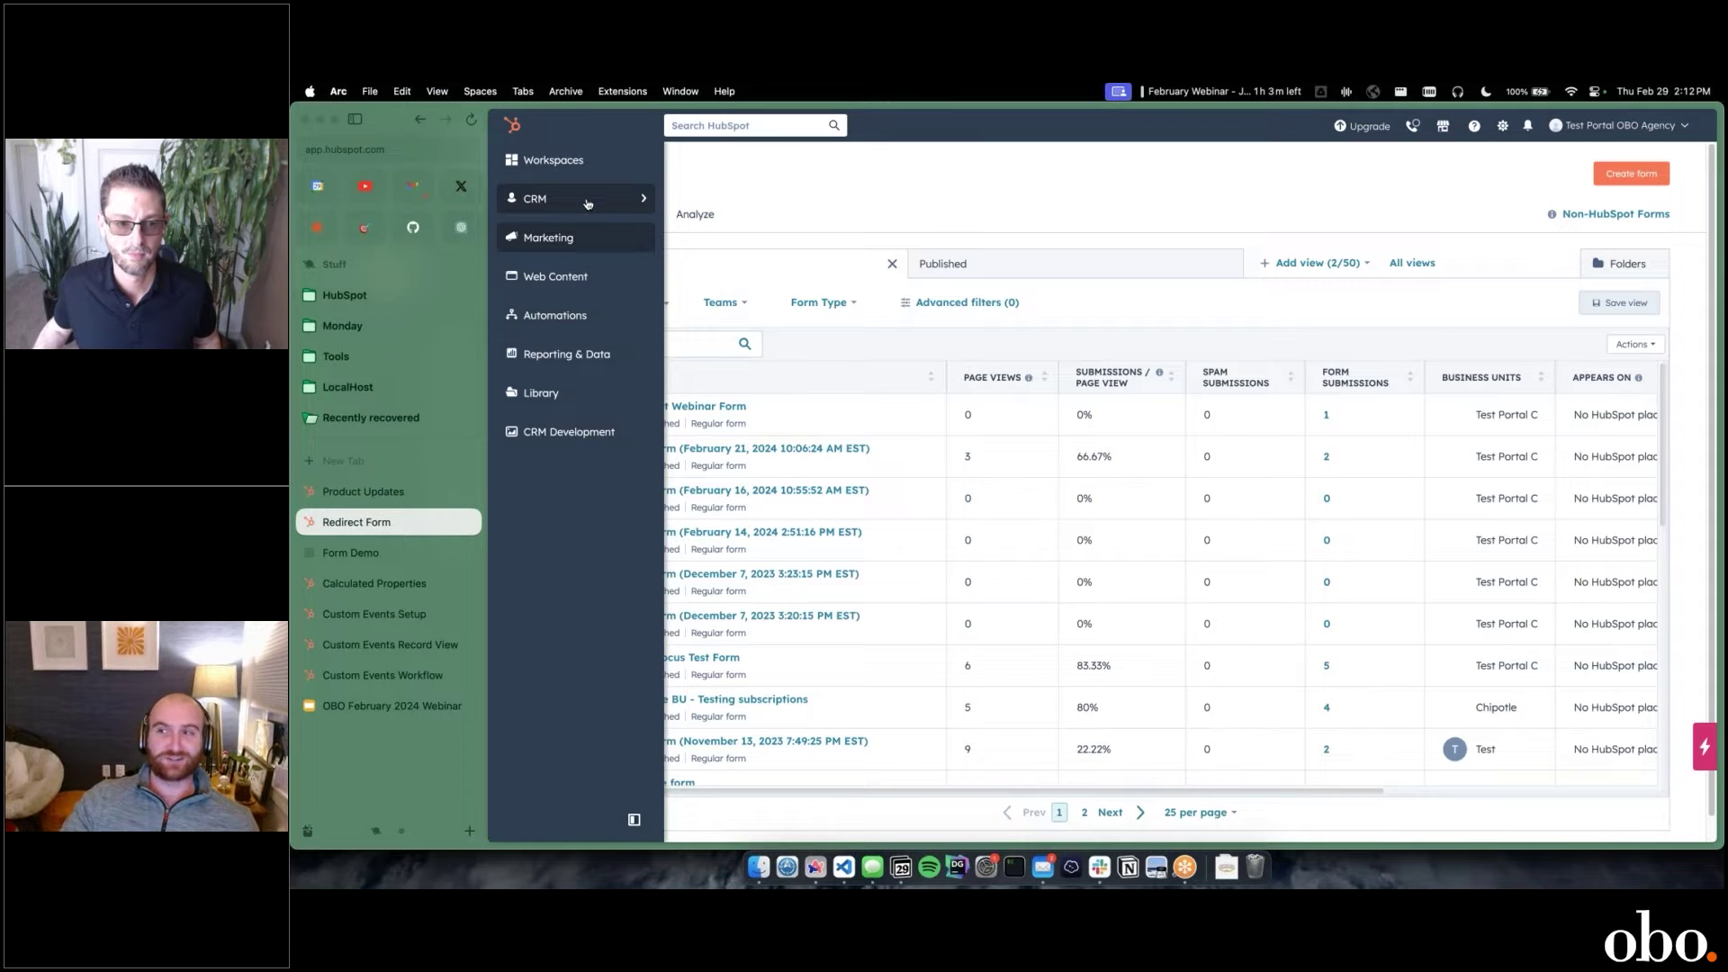
left_click(587, 202)
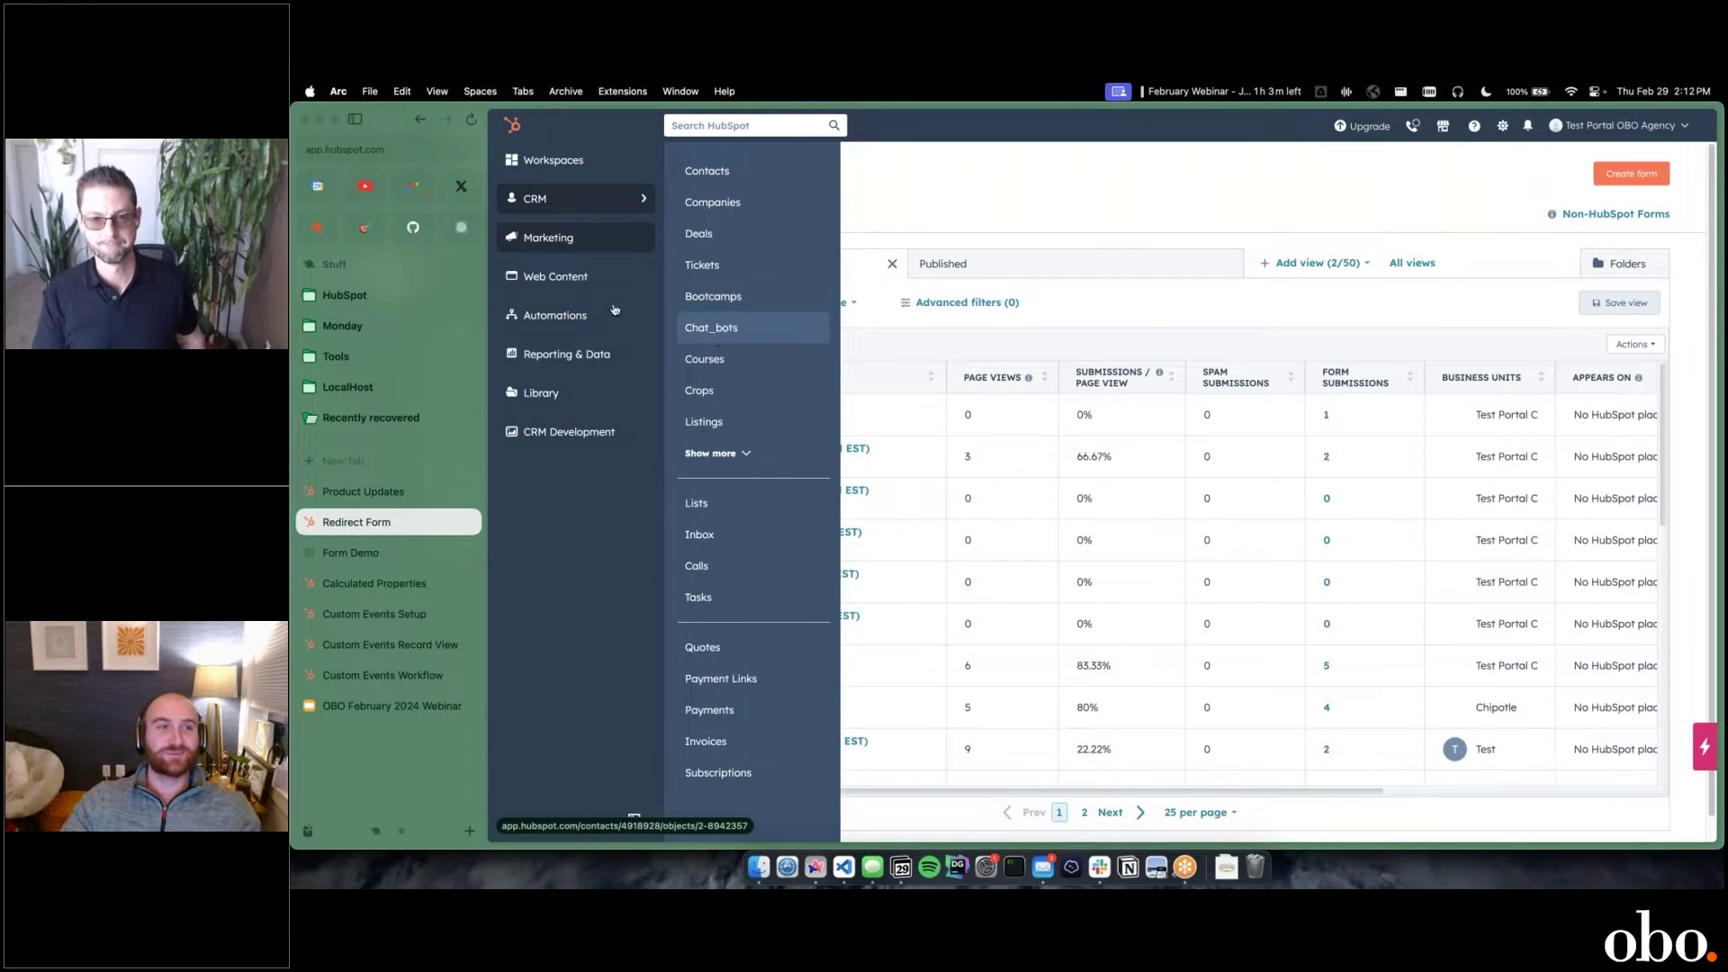
mouse_move(615, 310)
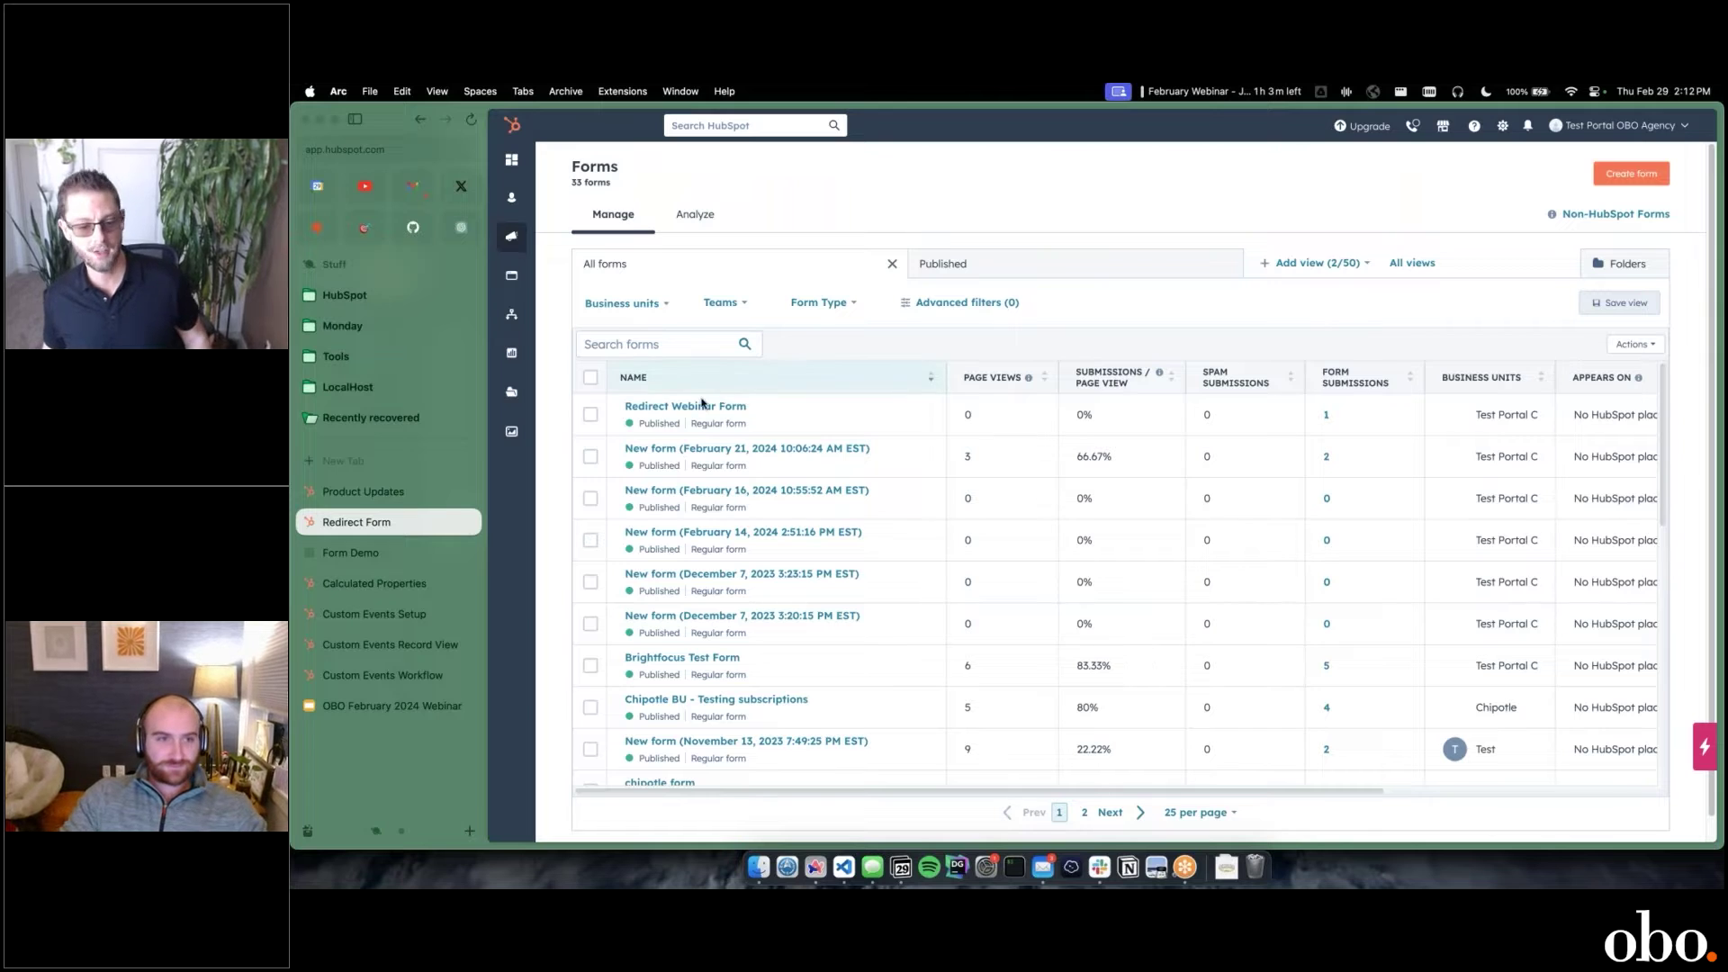
Open the Redirect Webinar Form and browse its Industry choices on the live Form Demo
mouse_move(703, 413)
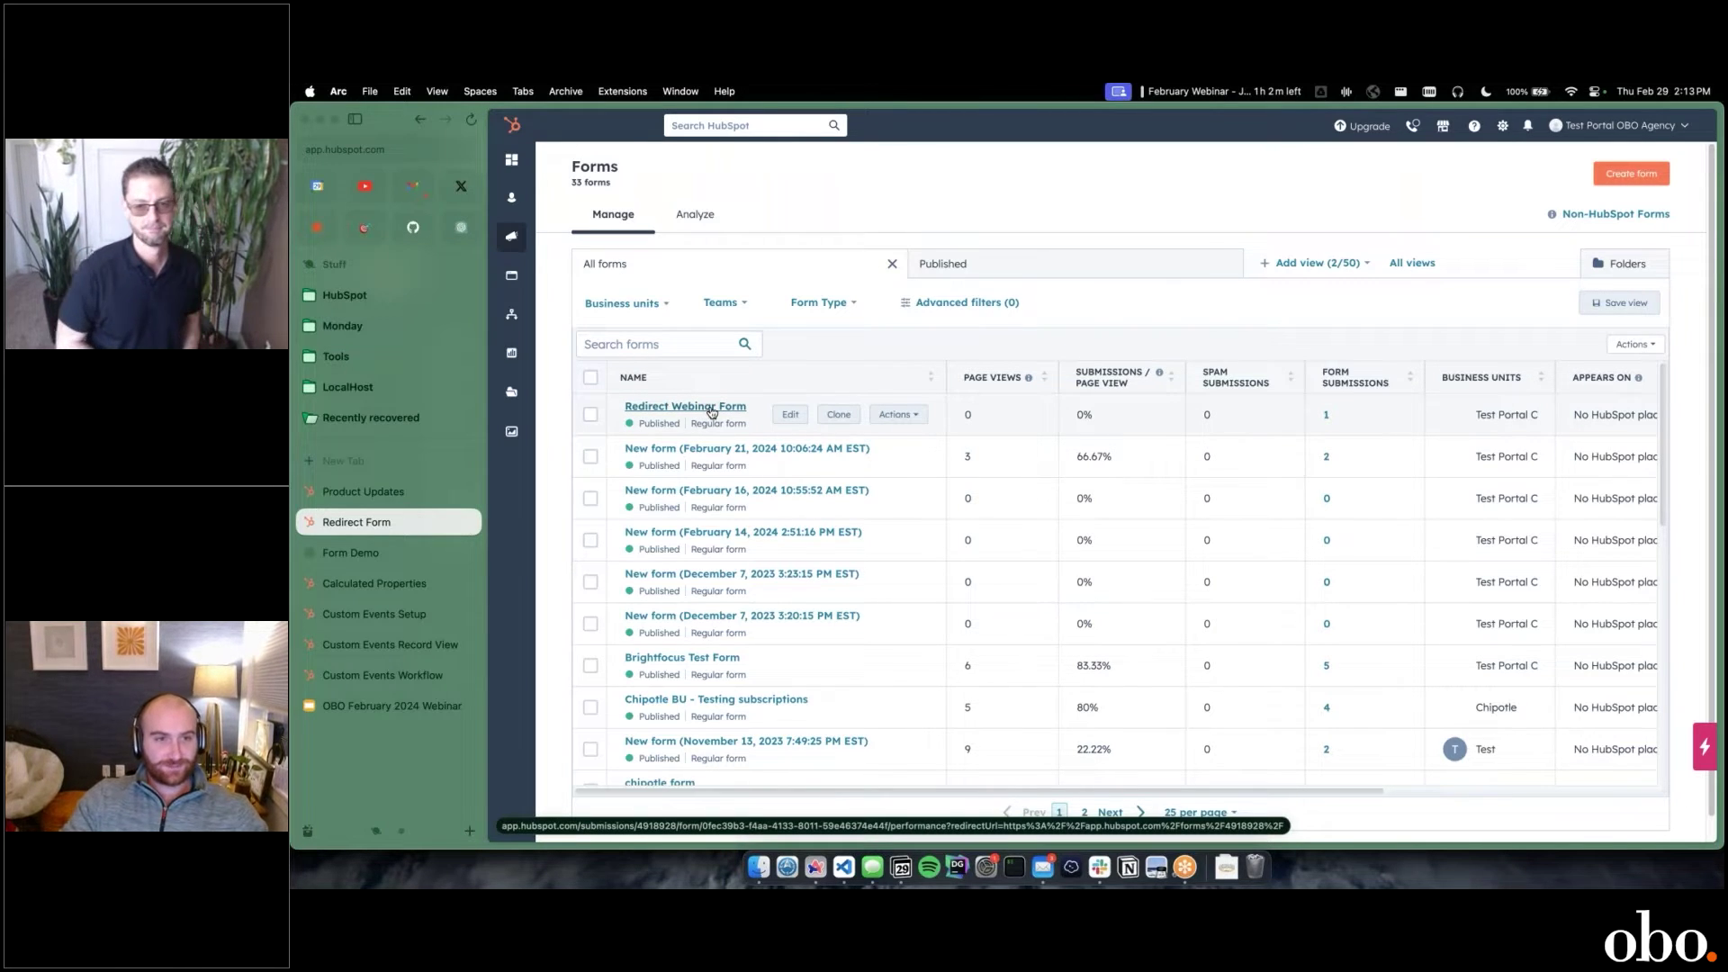
left_click(710, 409)
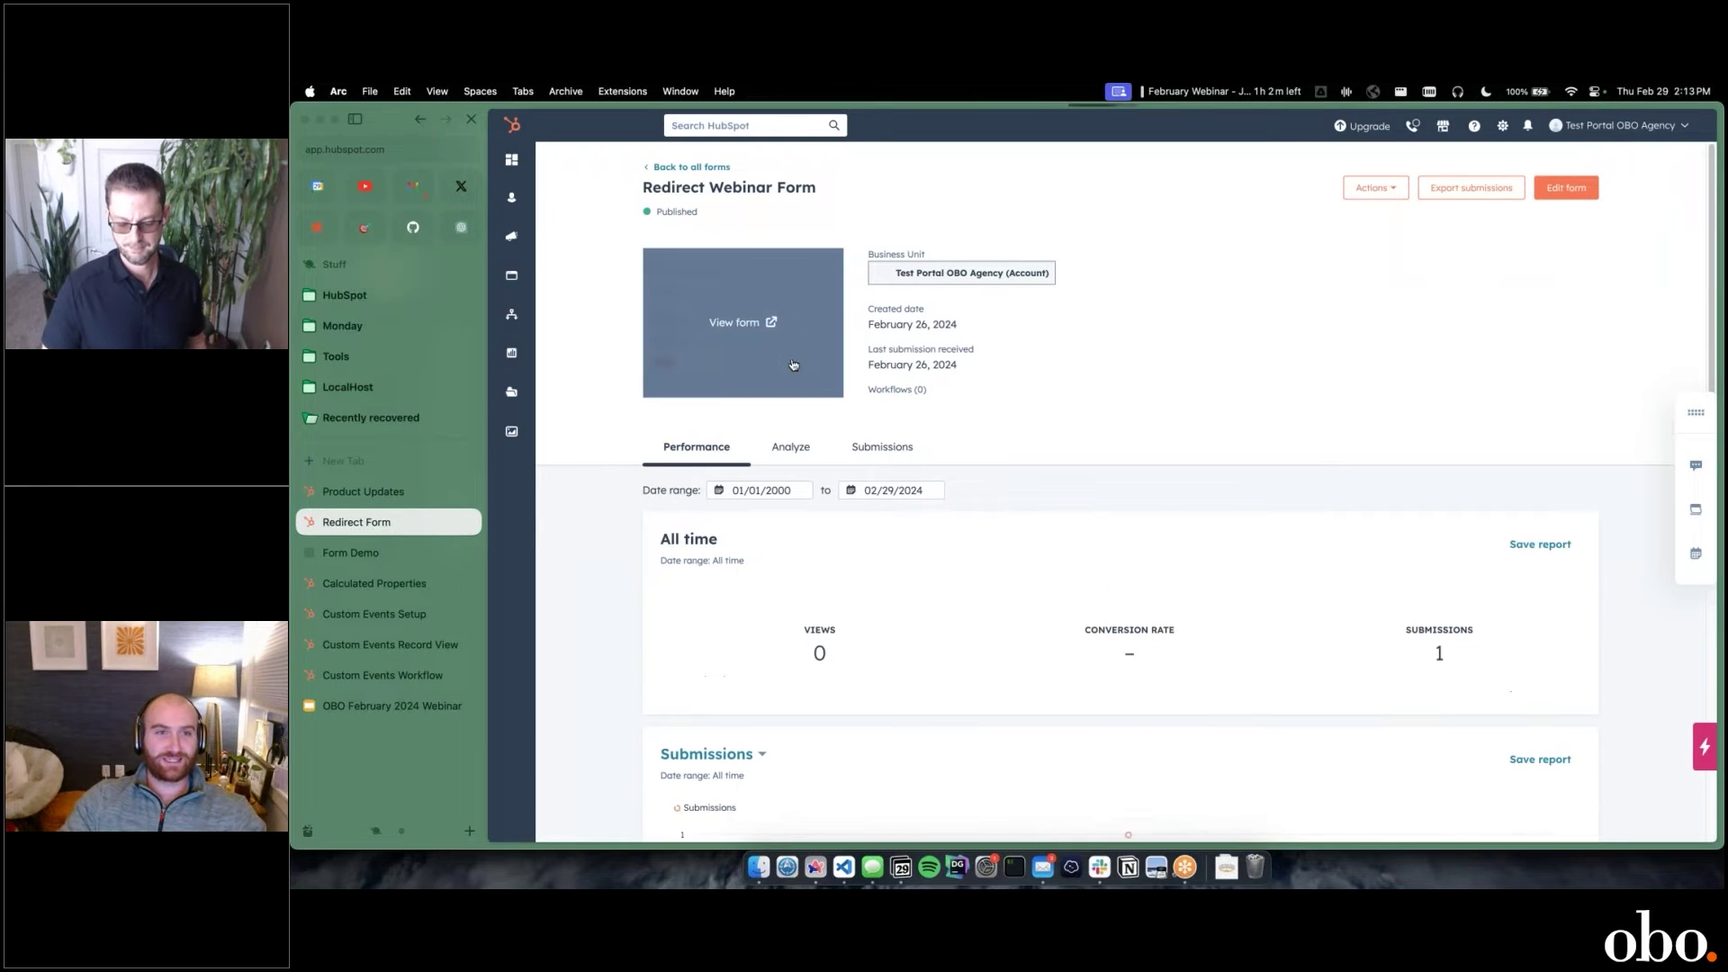
left_click(412, 553)
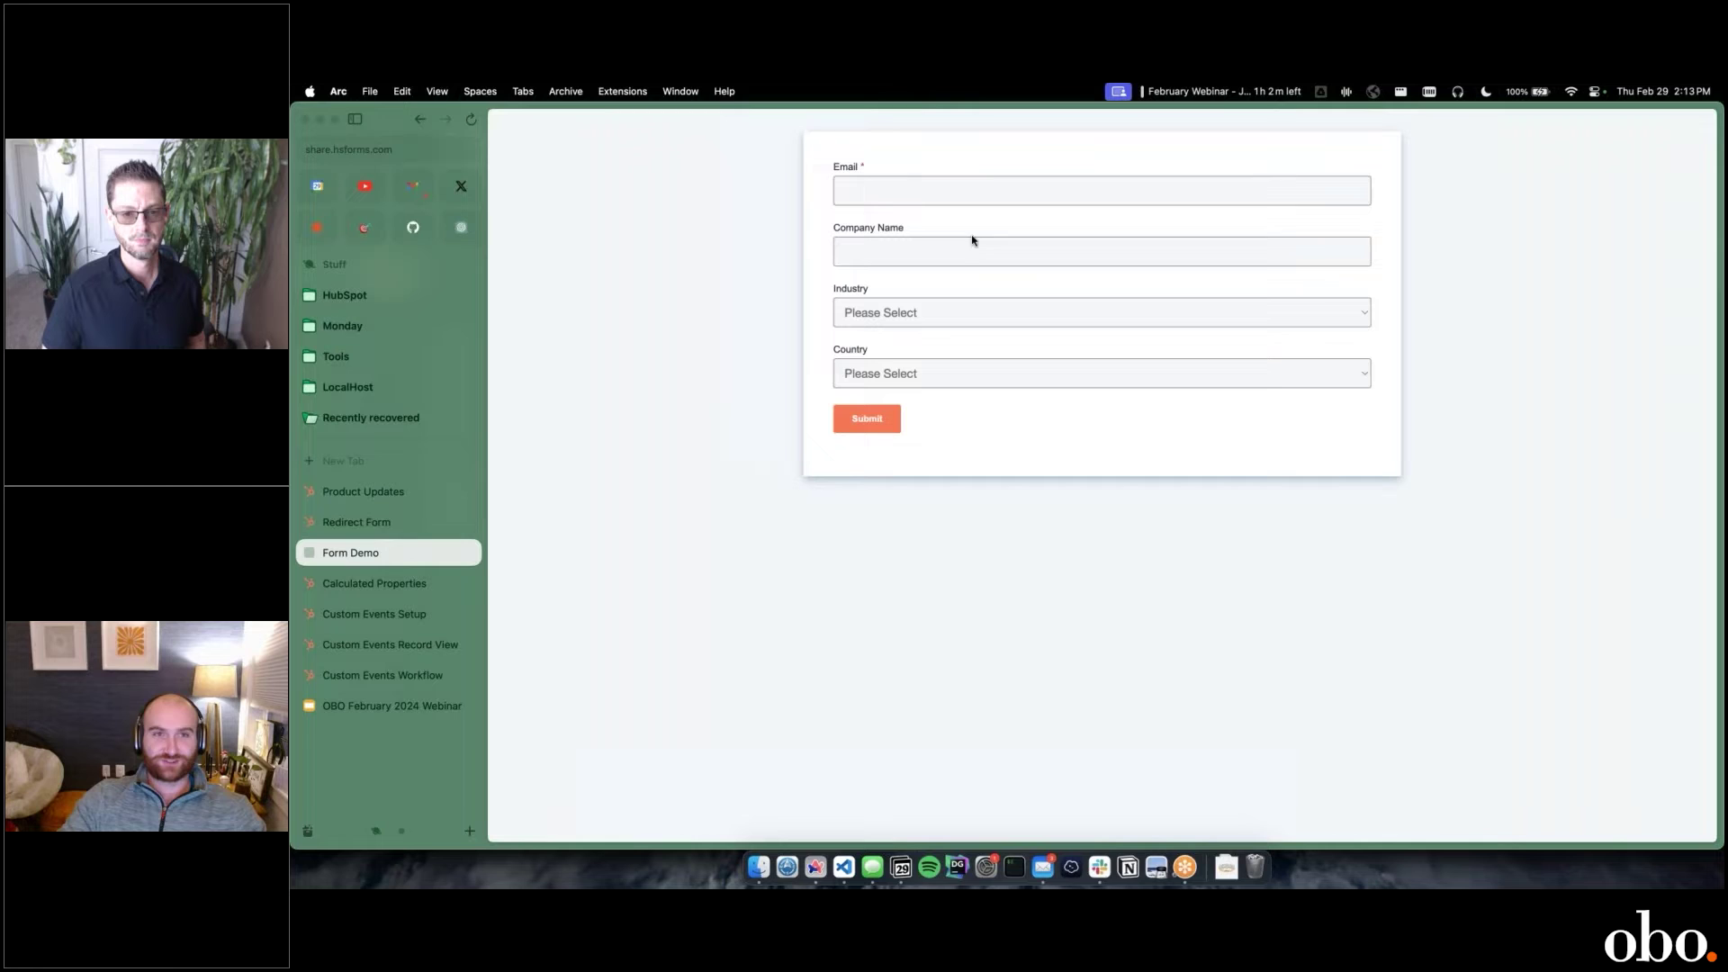
left_click(955, 313)
left_click(745, 378)
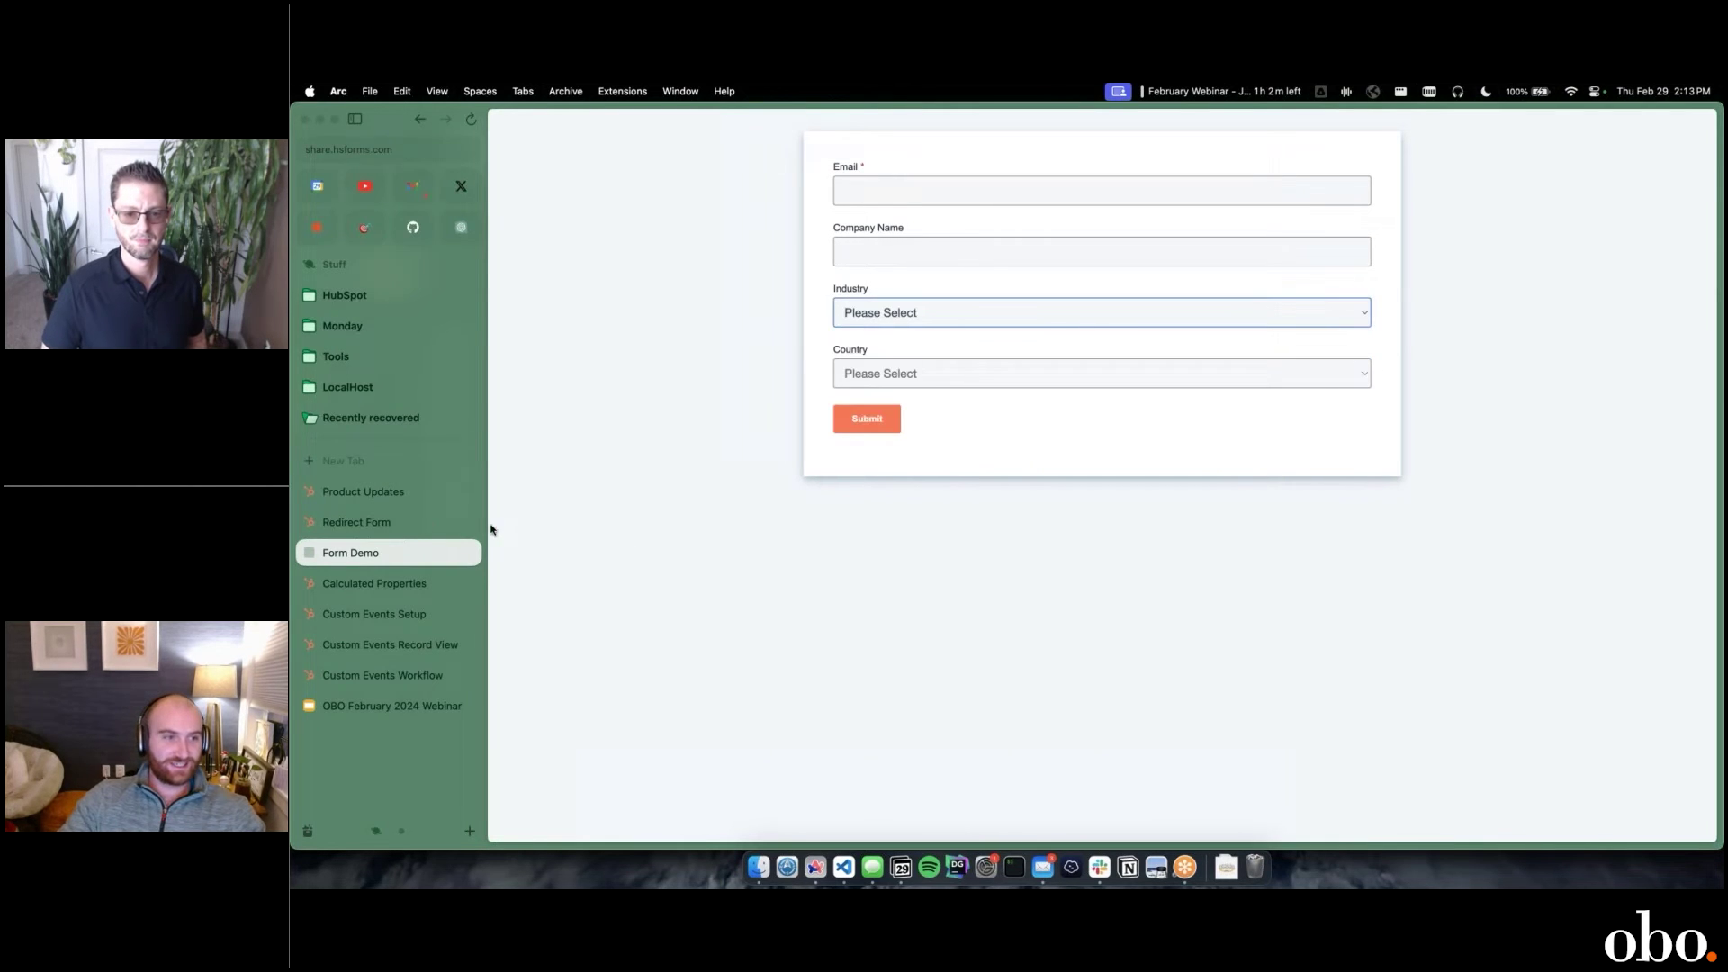
Return to the form and open its editor's Options to view the Industry-based redirect rules
left_click(392, 527)
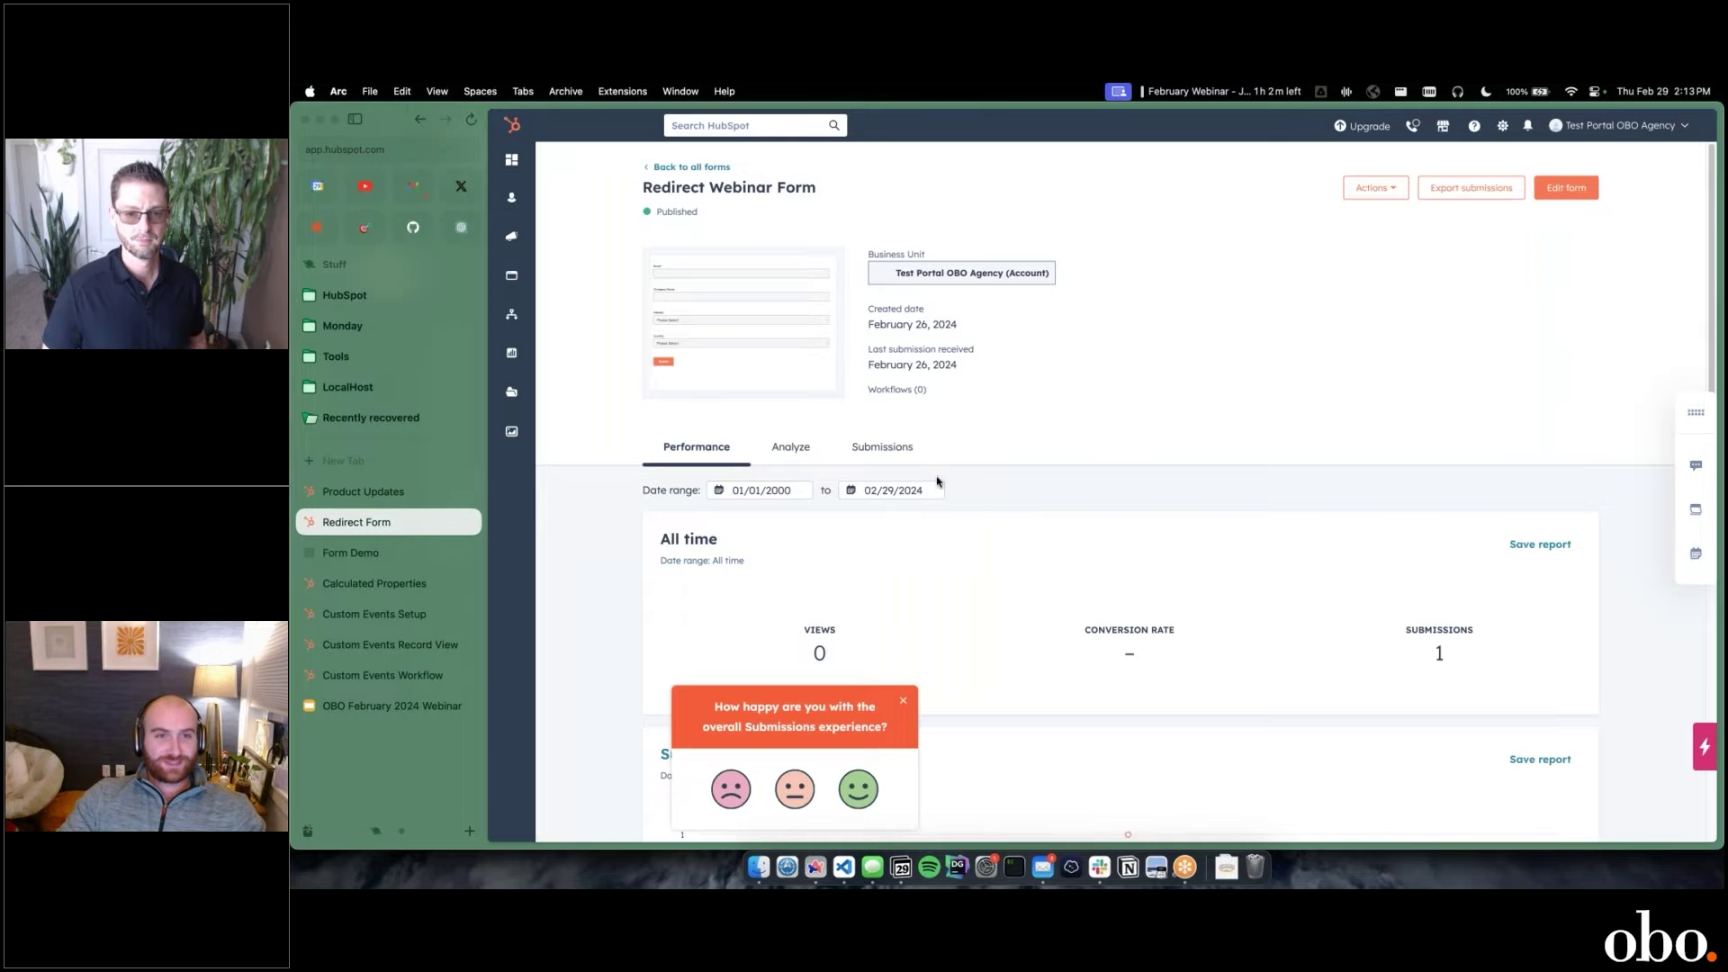
left_click(1564, 189)
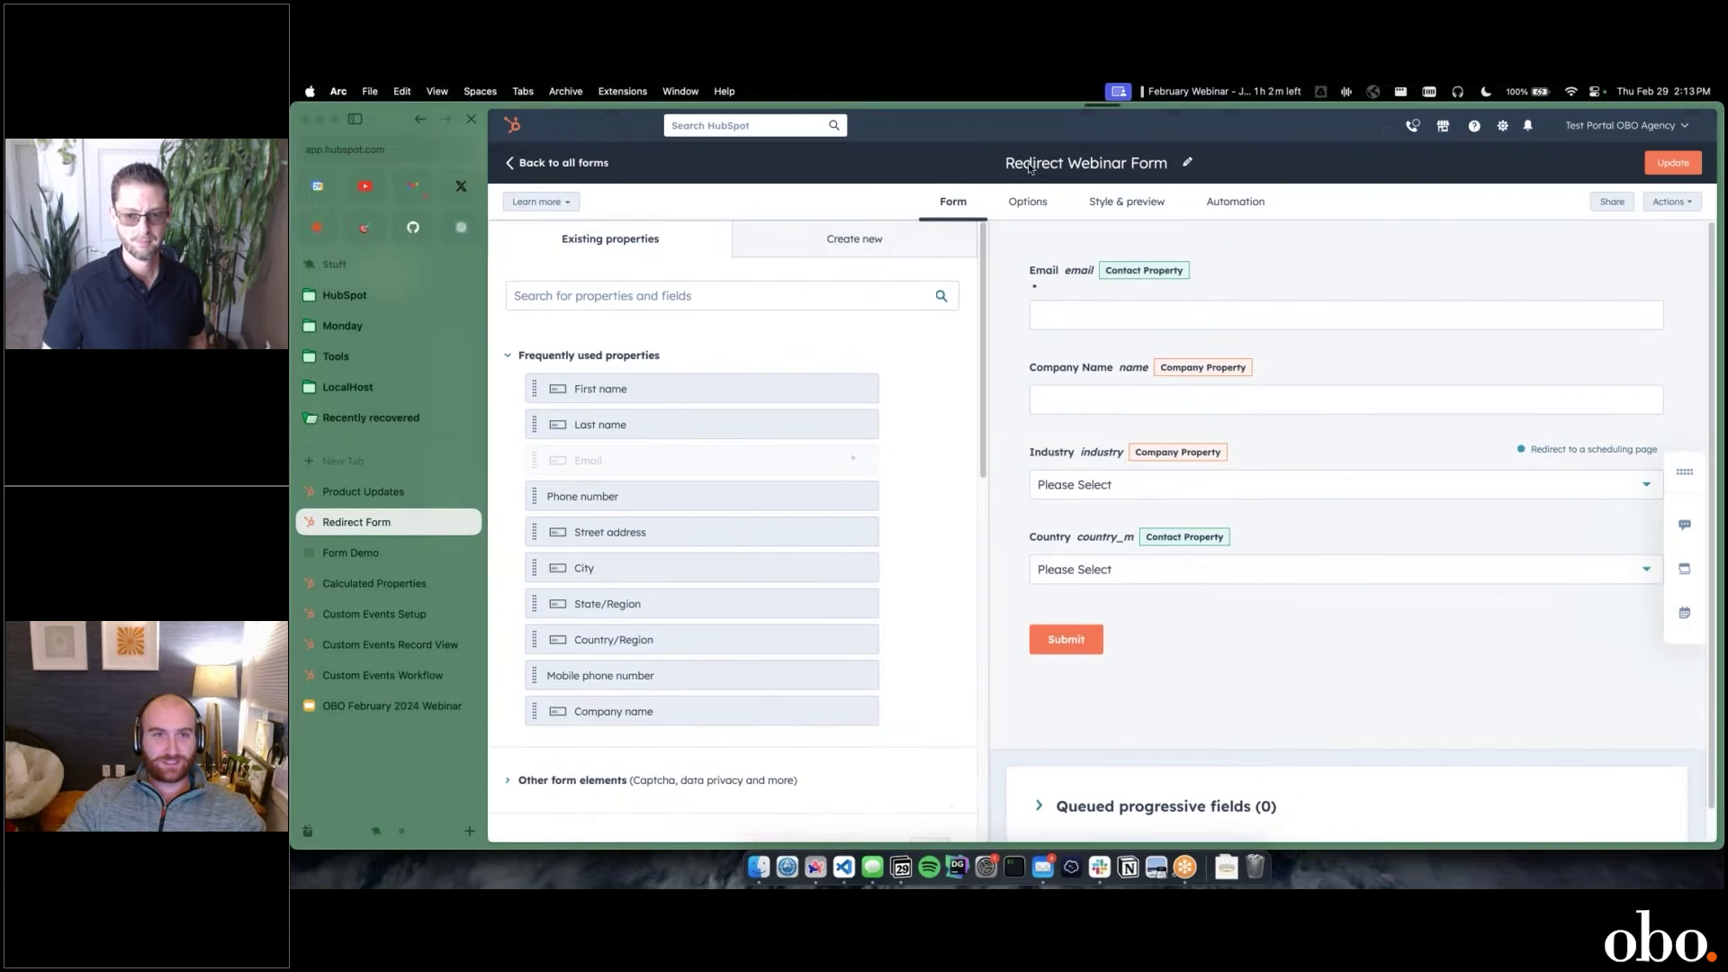
left_click(1031, 204)
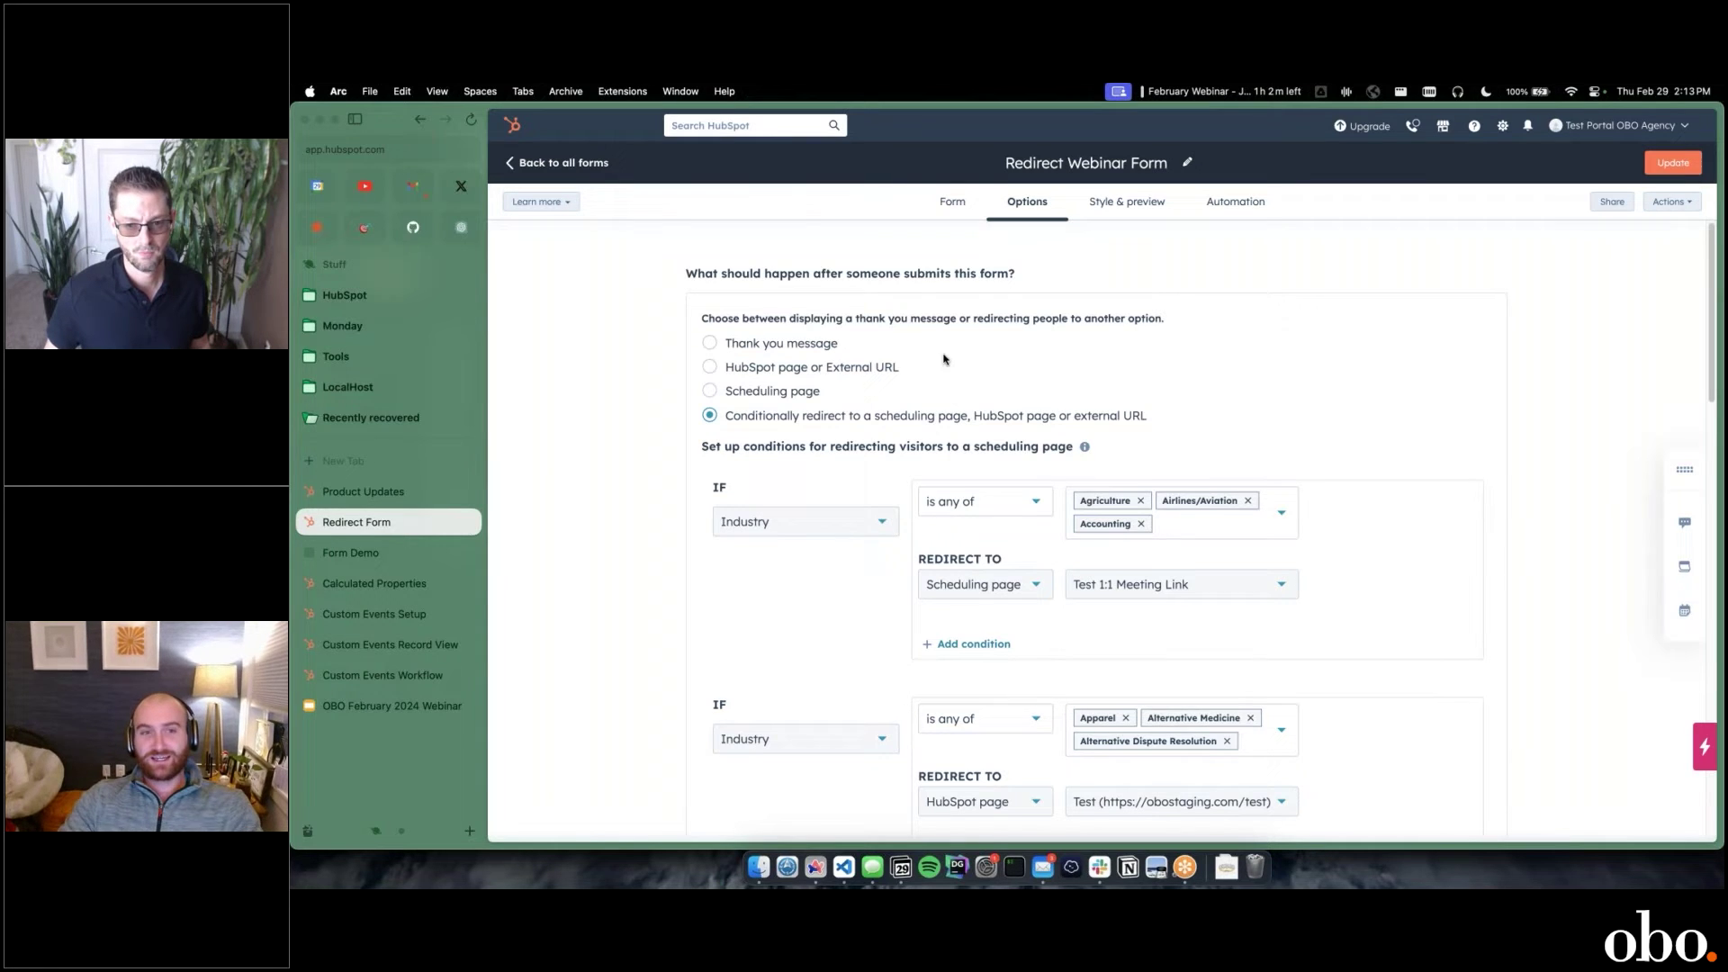
Choose Accounting as the Industry on the Form Demo, then return to the redirect settings
scroll(943, 358, "down", 1)
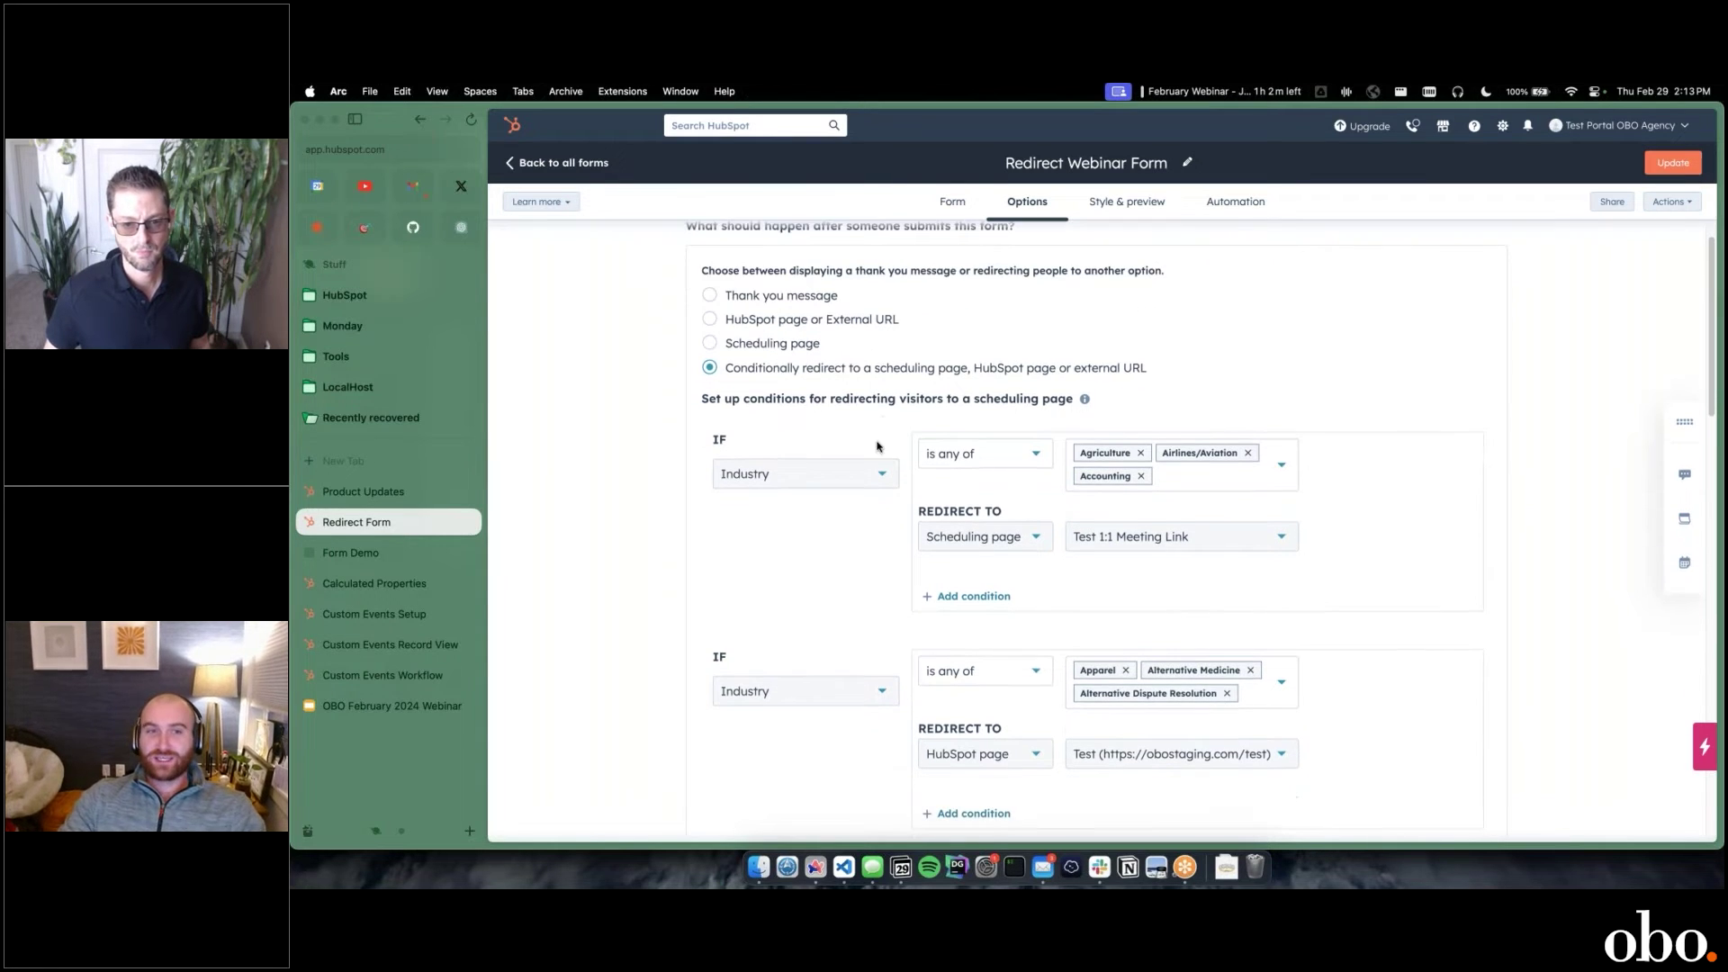
left_click(371, 554)
left_click(985, 319)
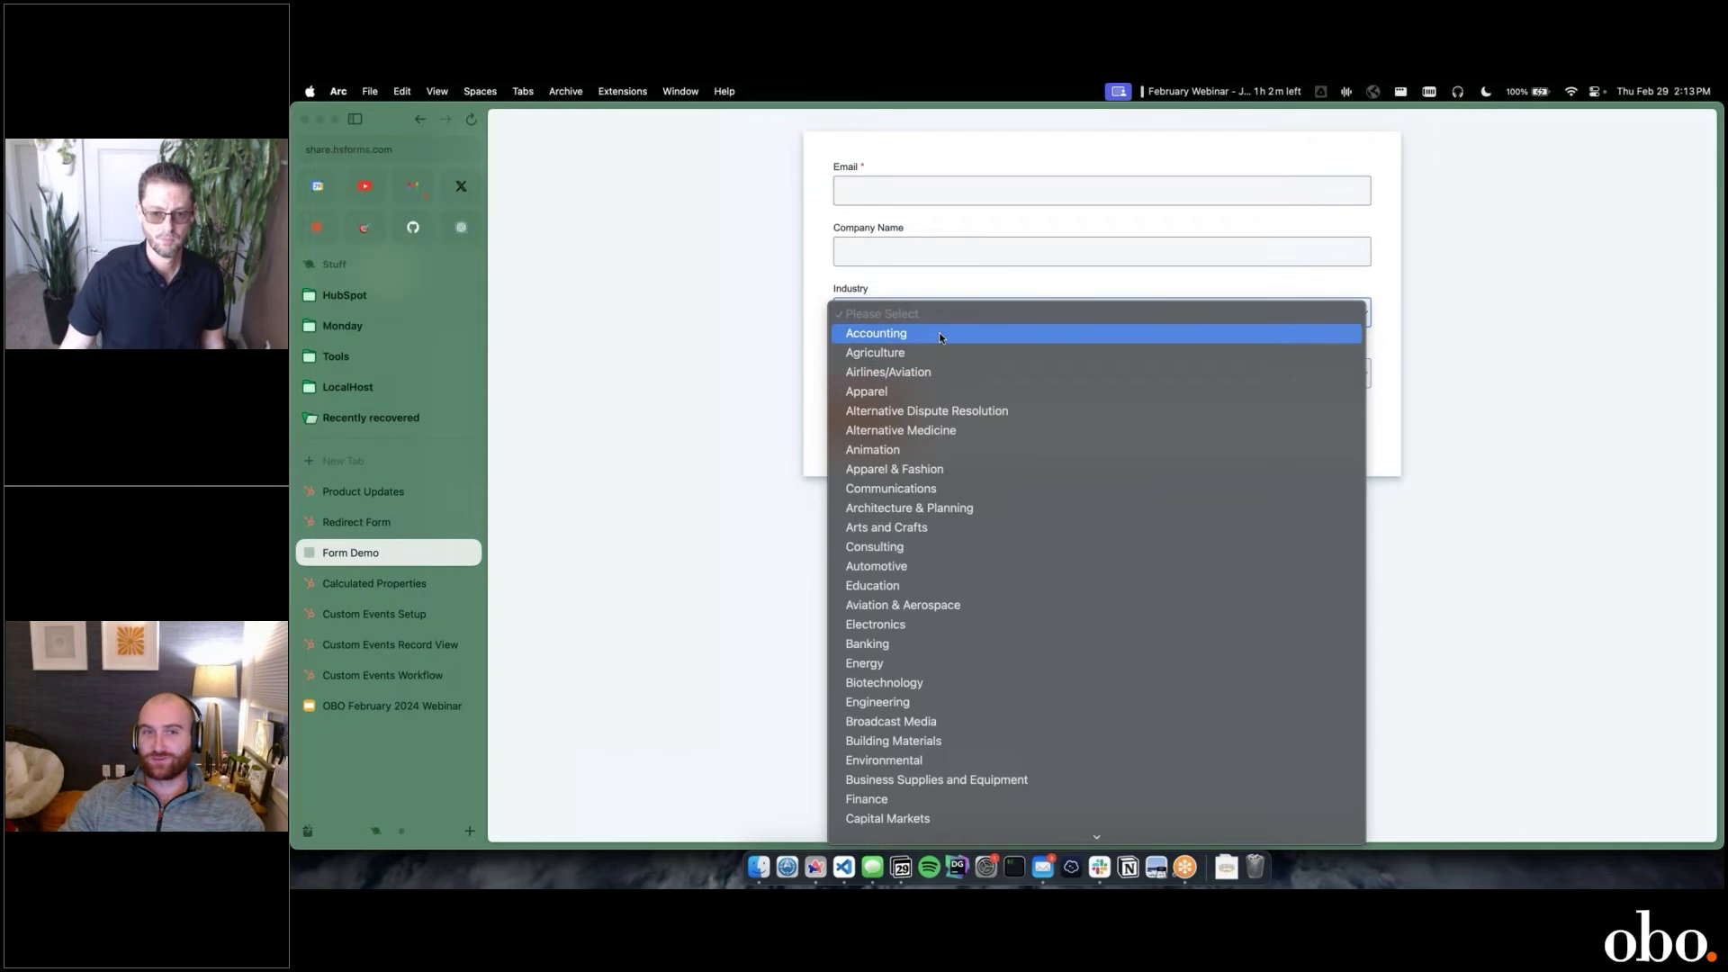
left_click(938, 333)
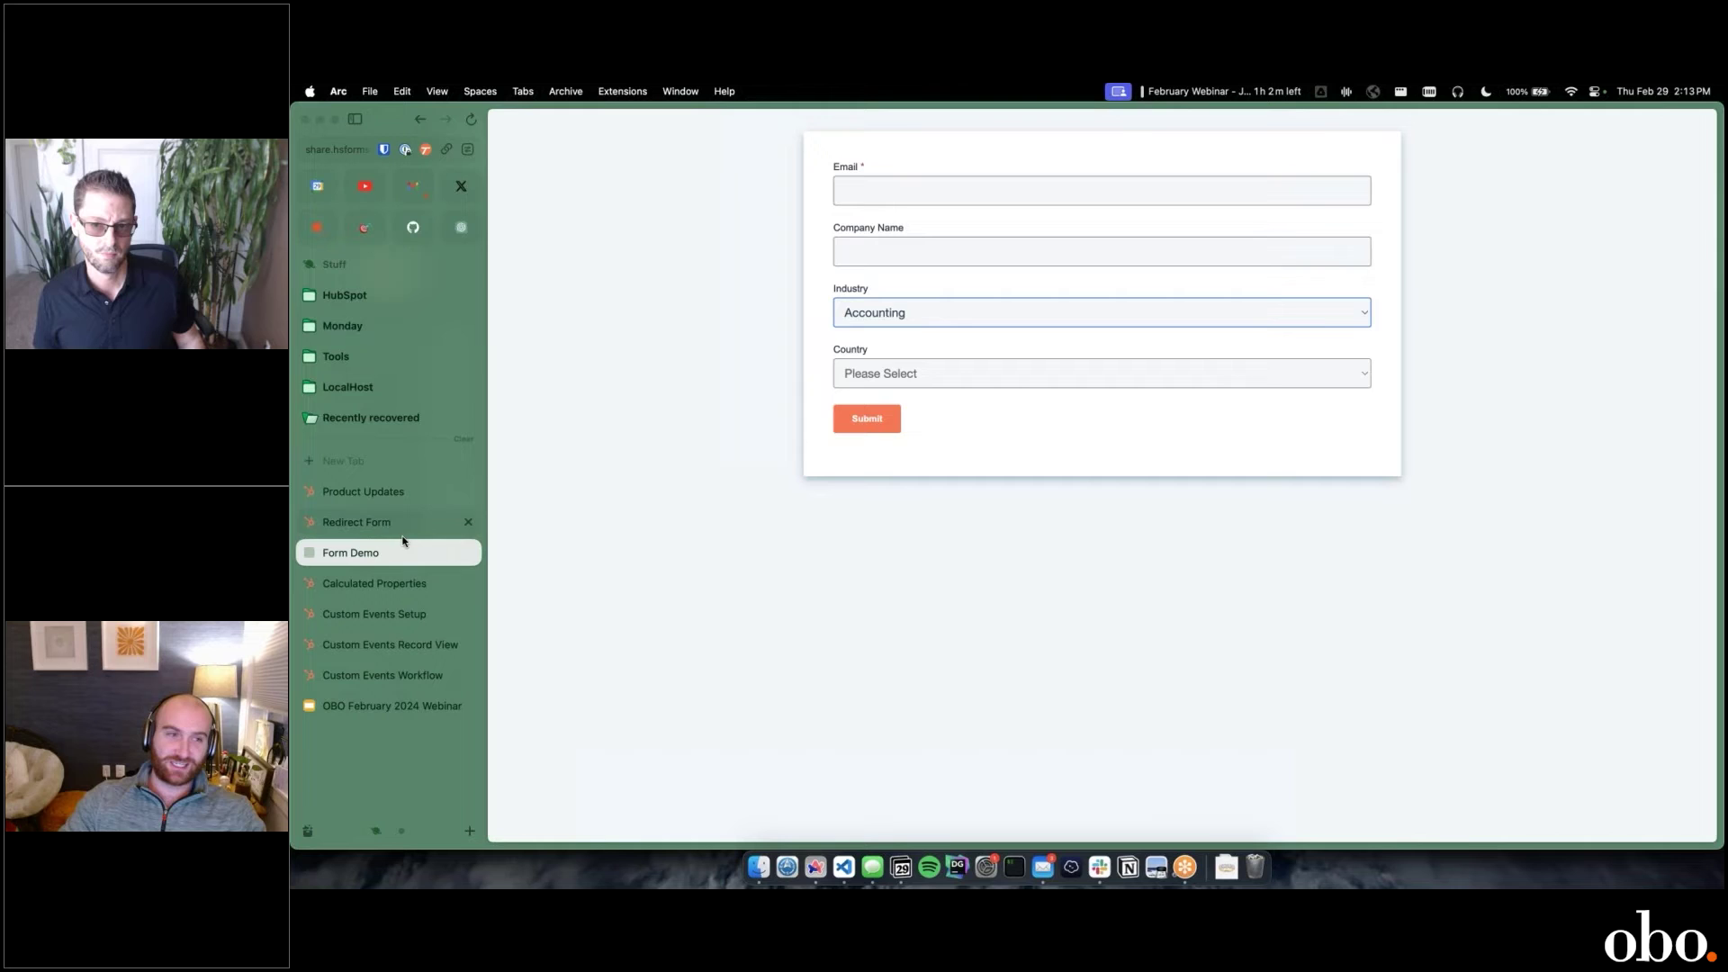
left_click(404, 534)
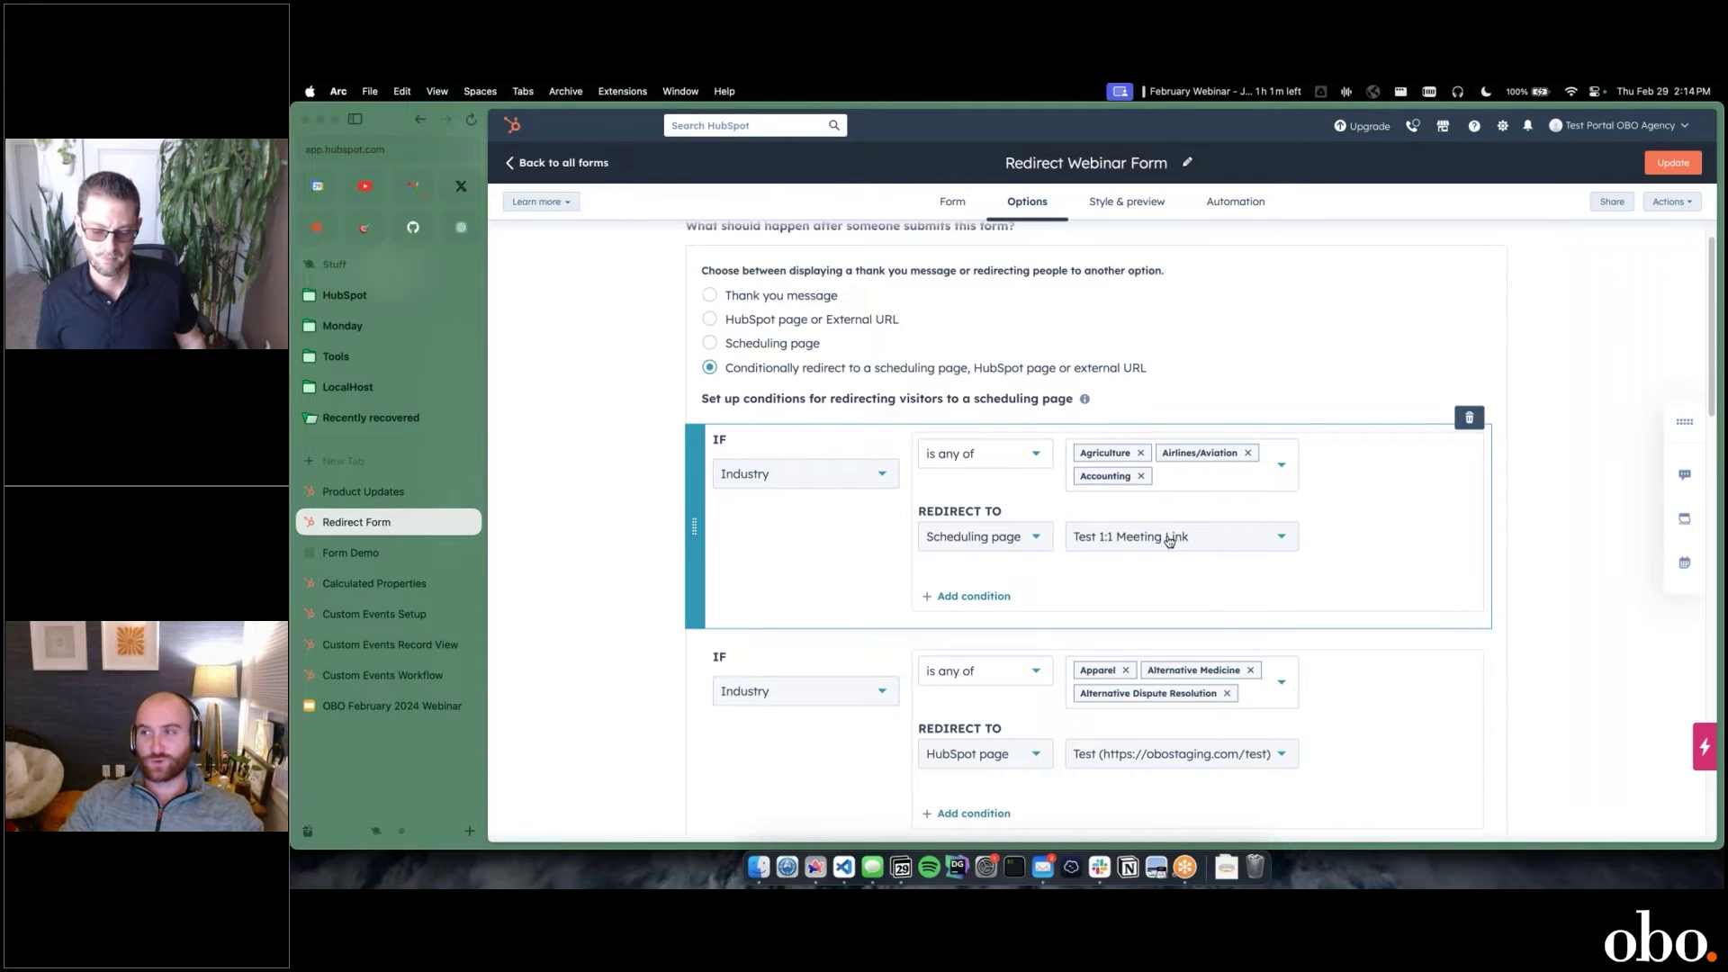
scroll(738, 610, "down", 2)
scroll(738, 610, "down", 3)
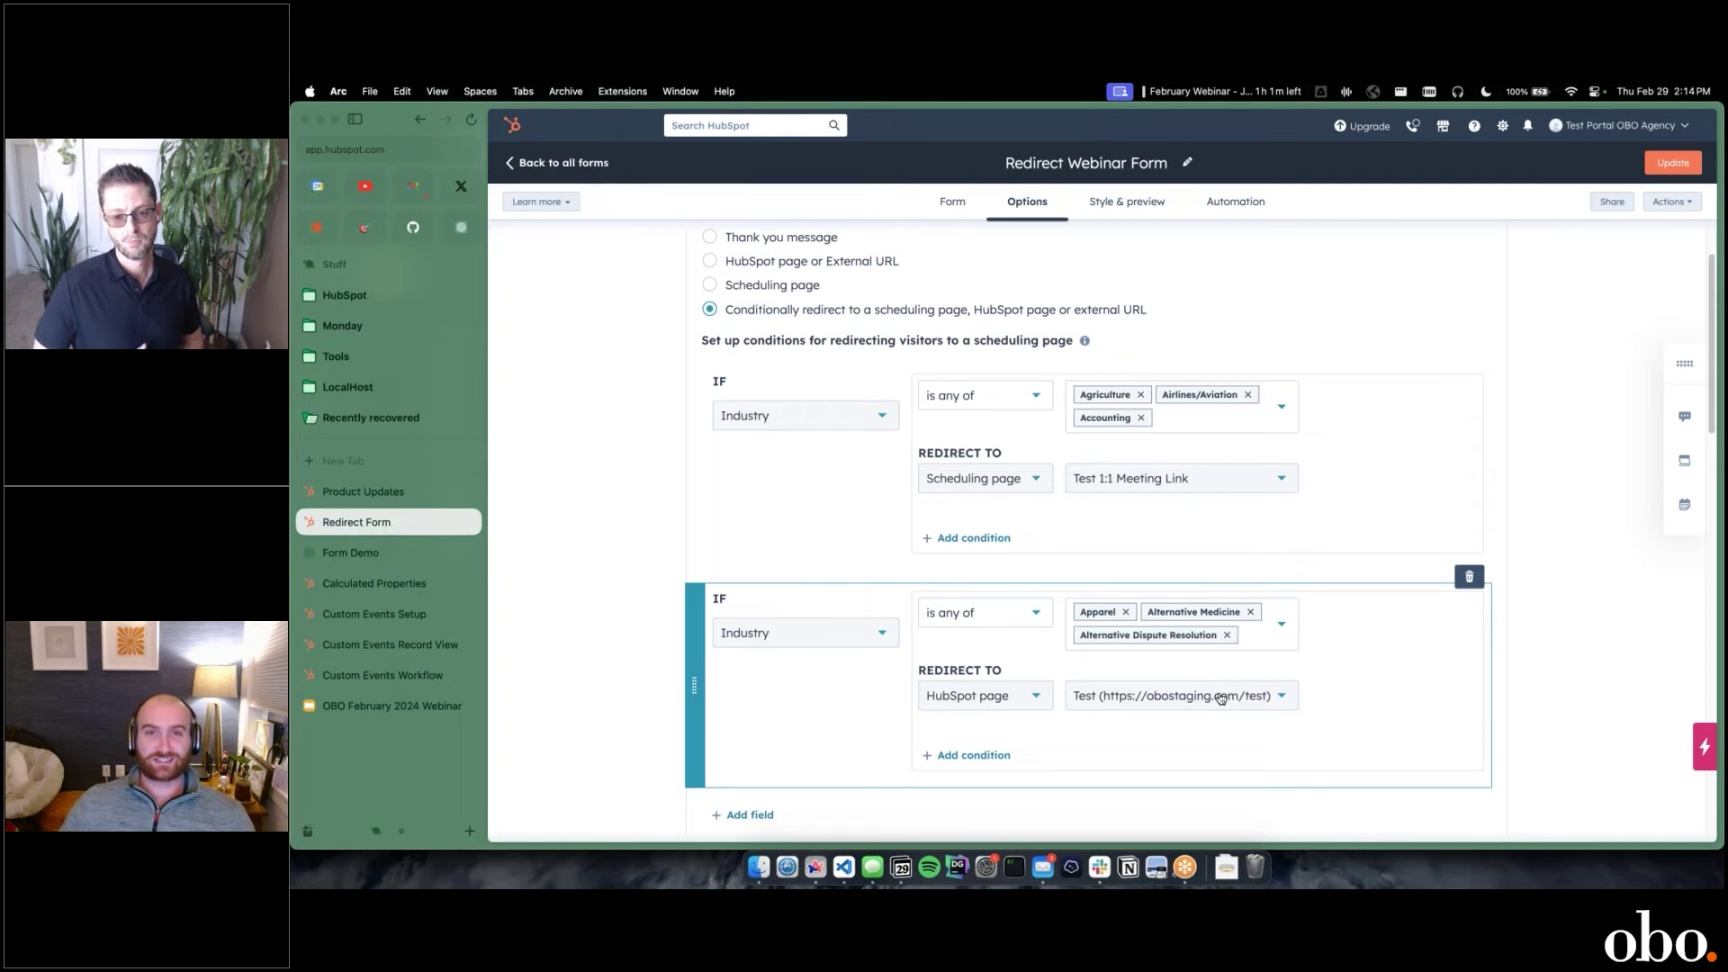
Add an 'is any of' condition to the first redirect rule, leaving its industry values empty
left_click(990, 539)
left_click(990, 544)
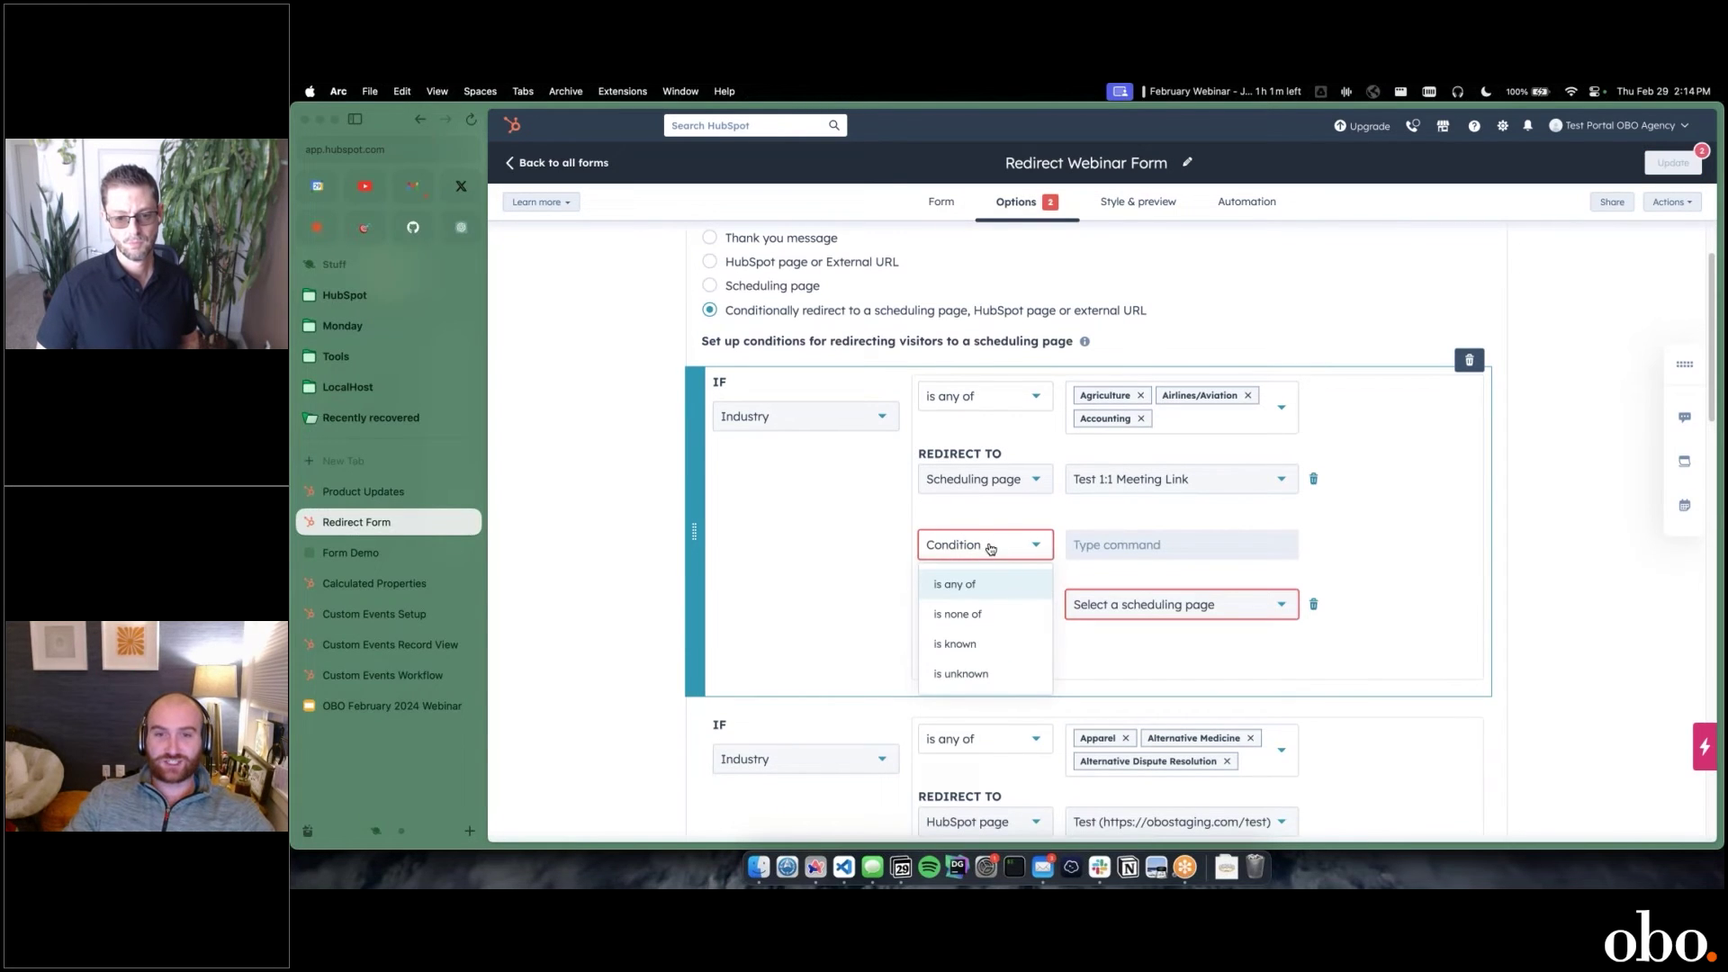
left_click(1006, 587)
left_click(1136, 544)
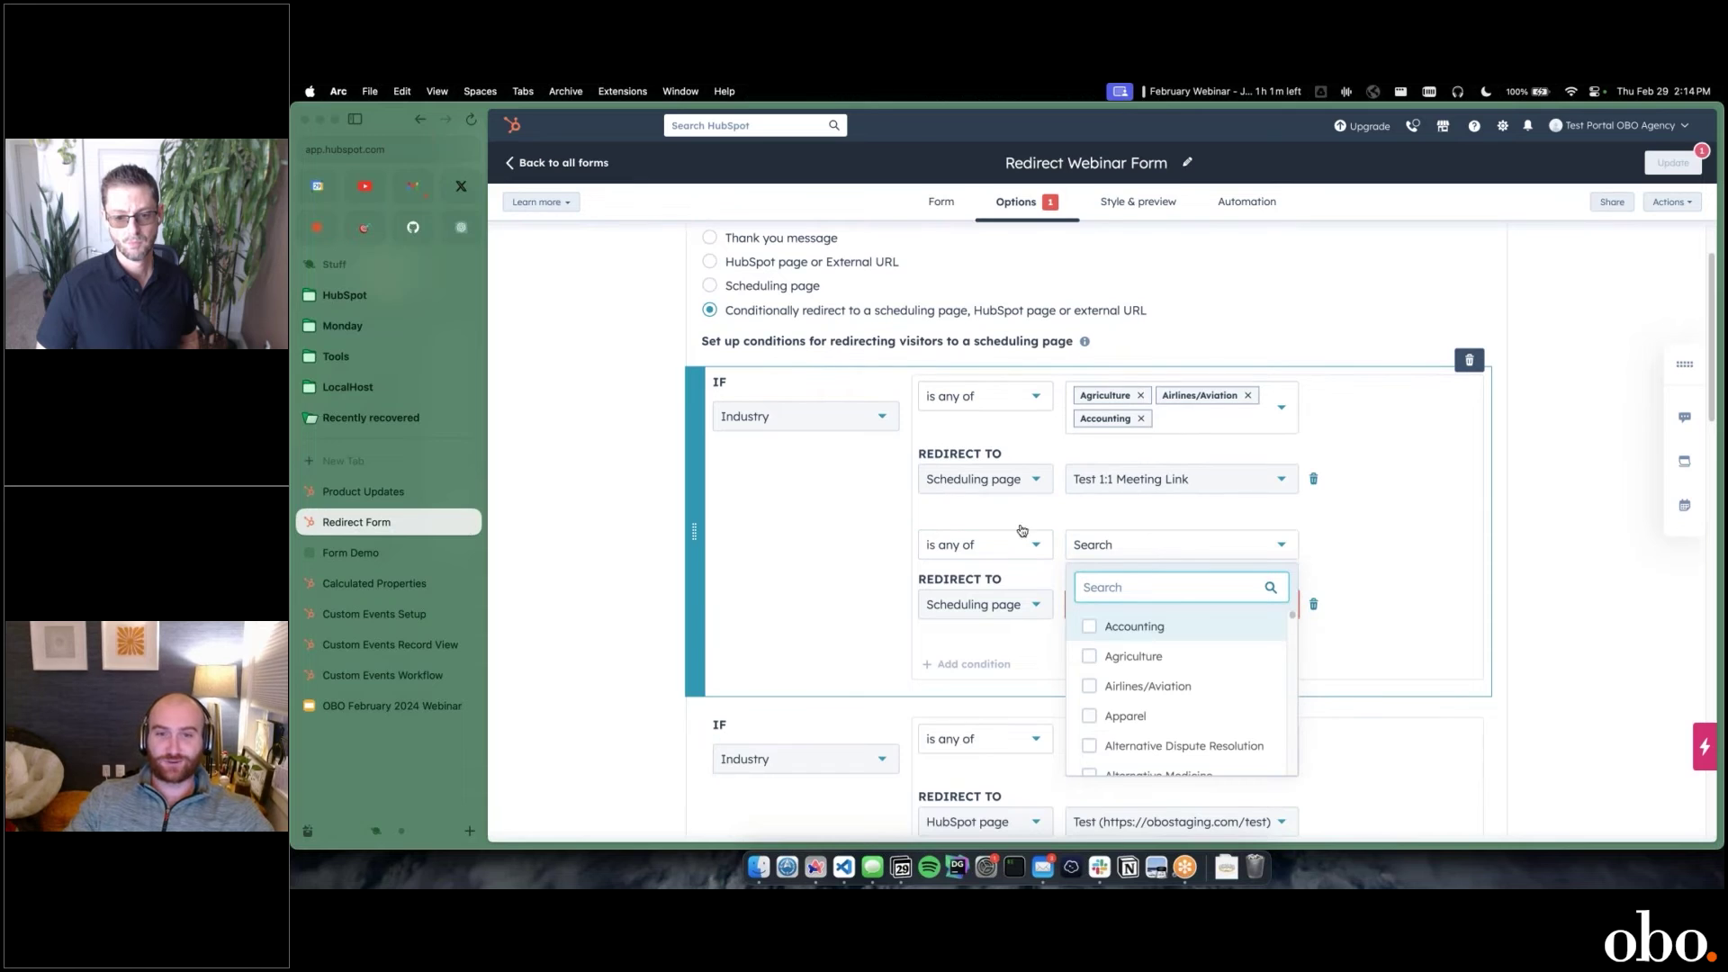
left_click(803, 549)
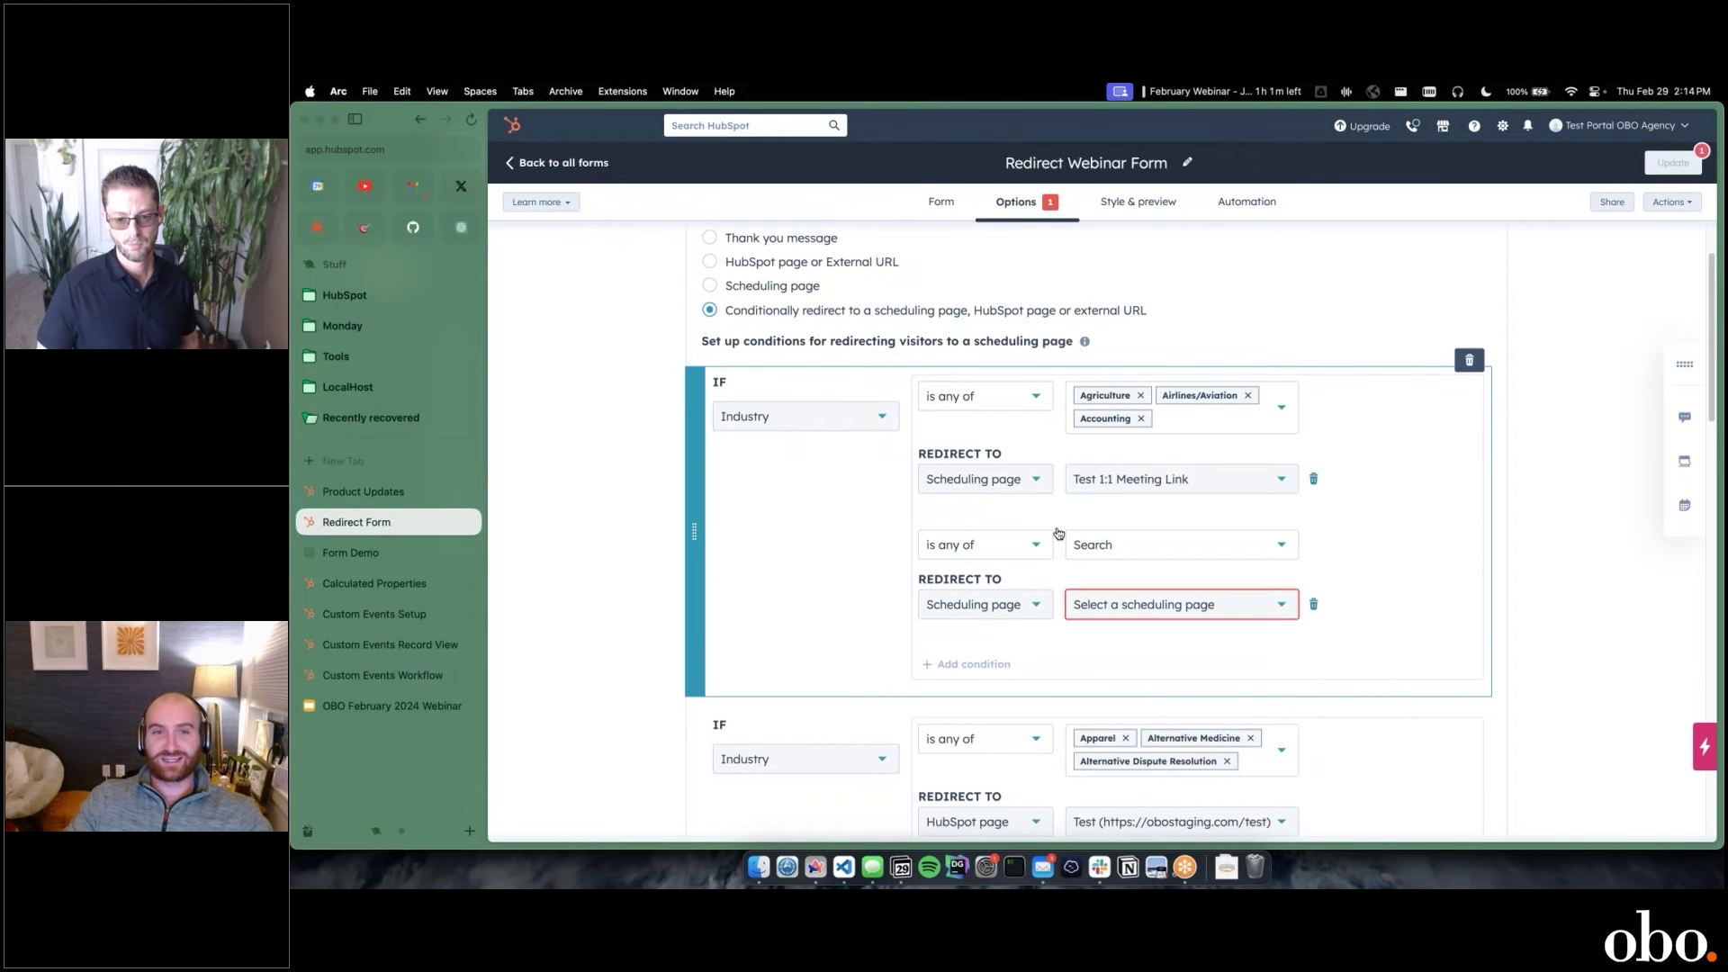
Change the second redirect rule's property from Industry to Email
scroll(938, 525, "down", 2)
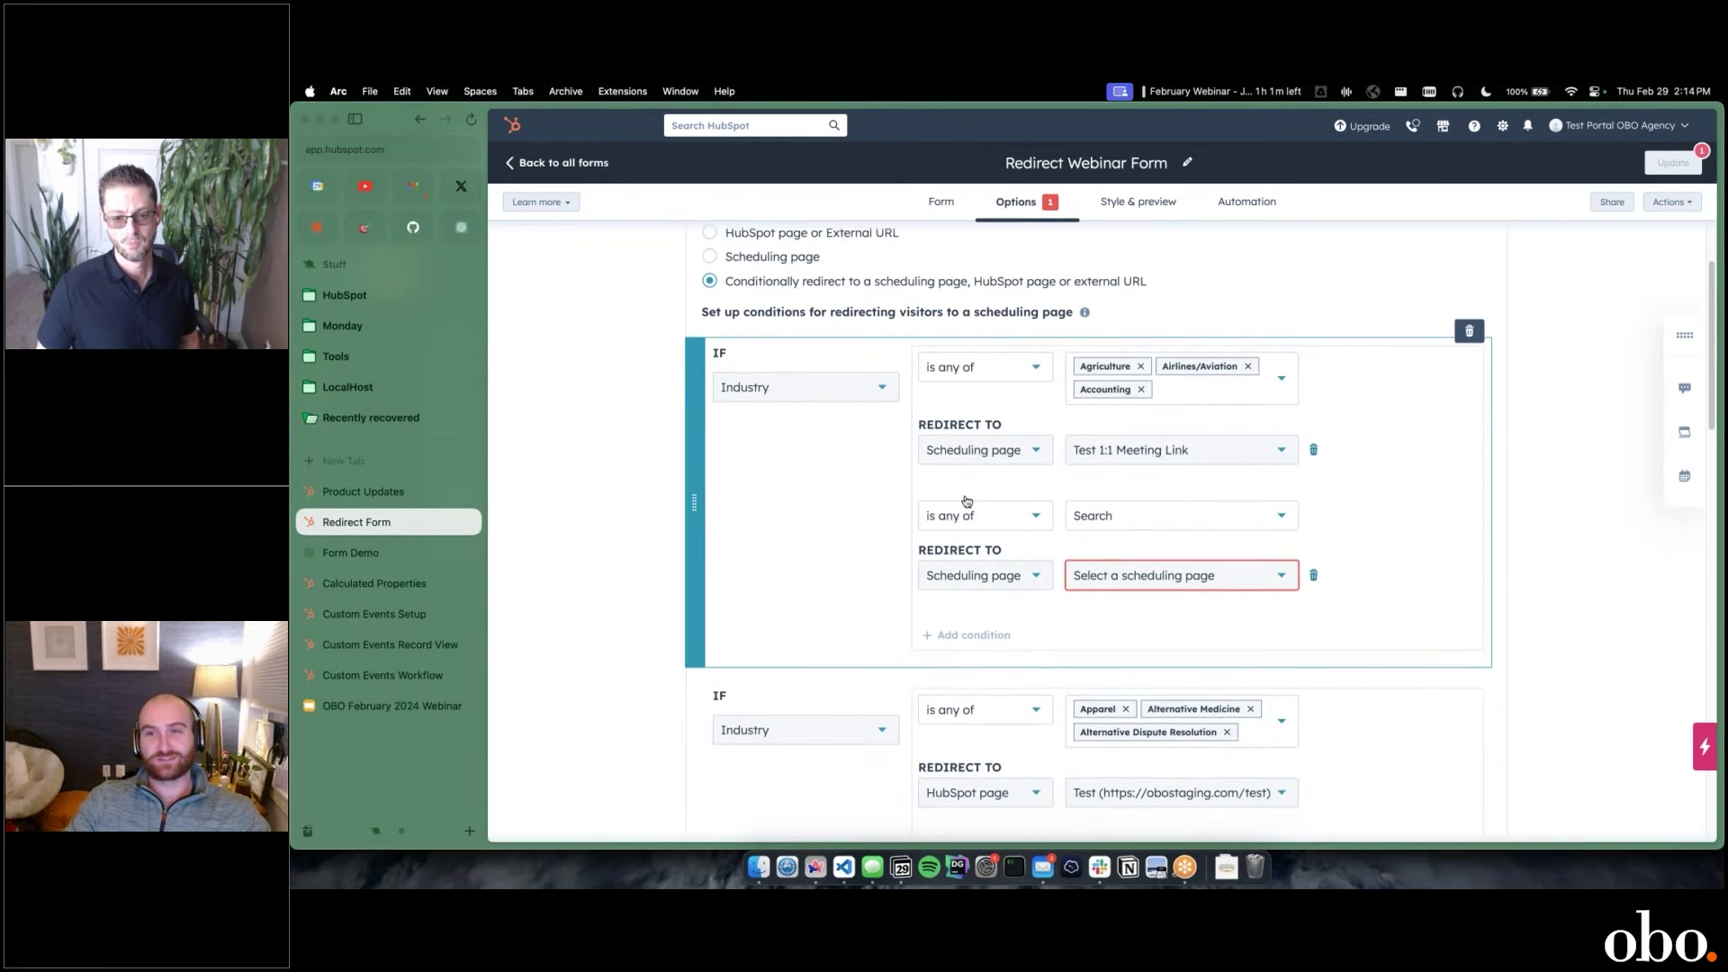
scroll(954, 502, "down", 1)
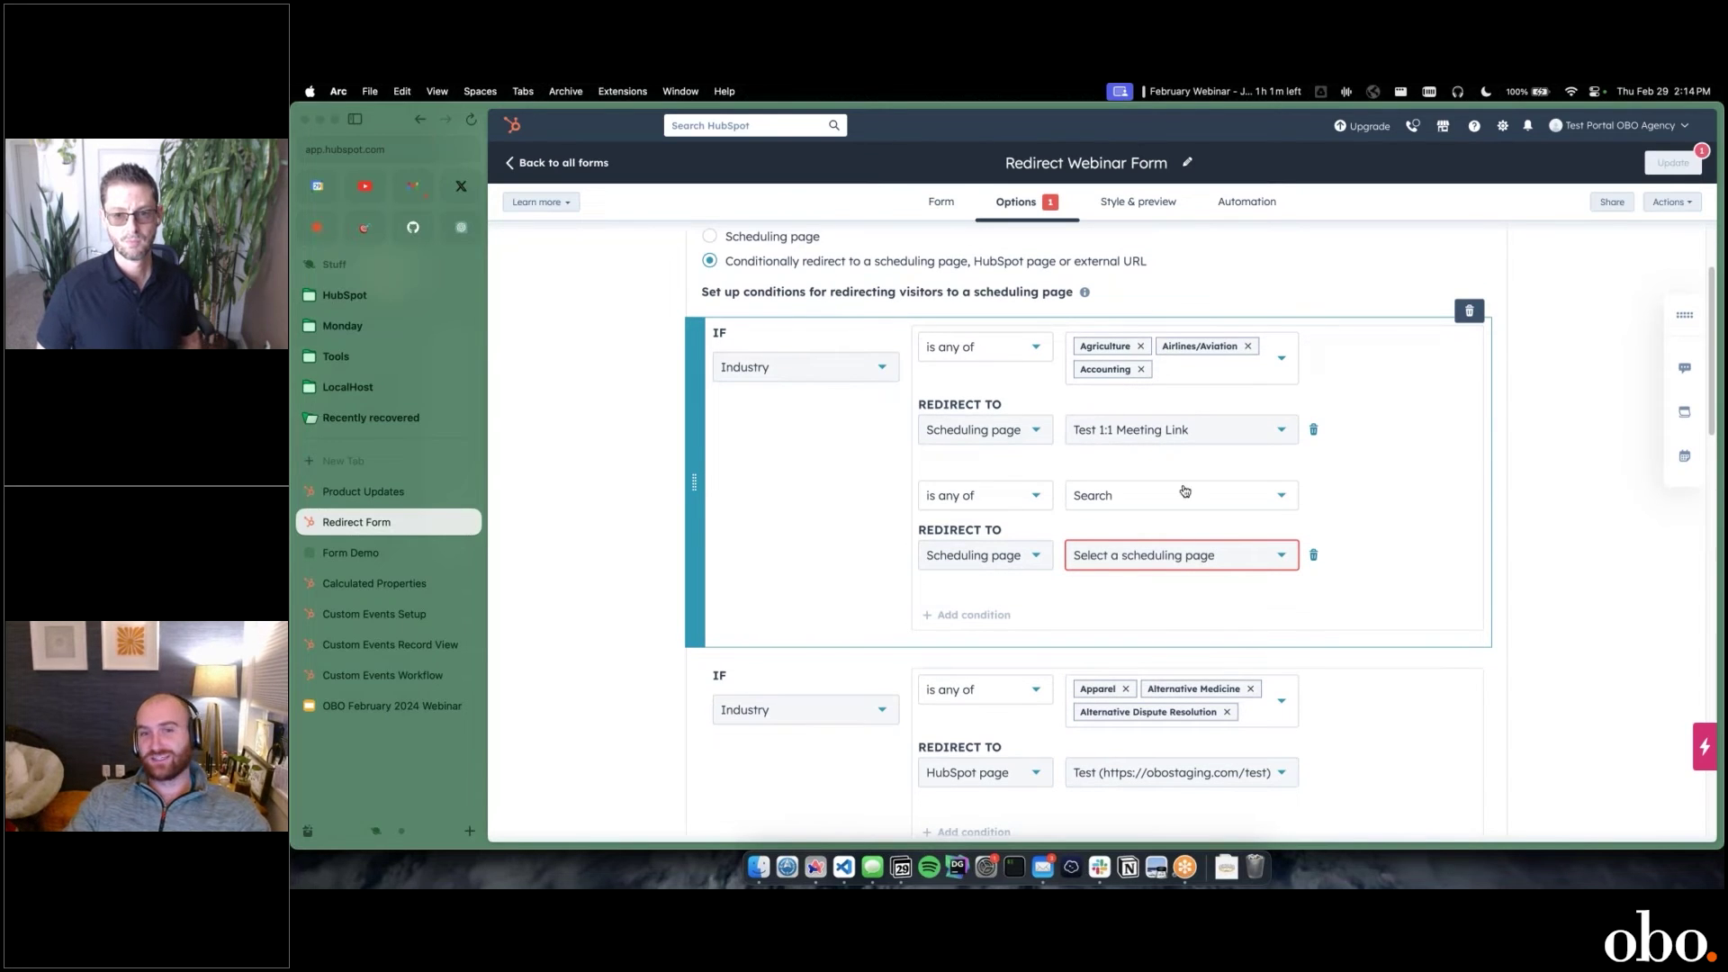
left_click(819, 709)
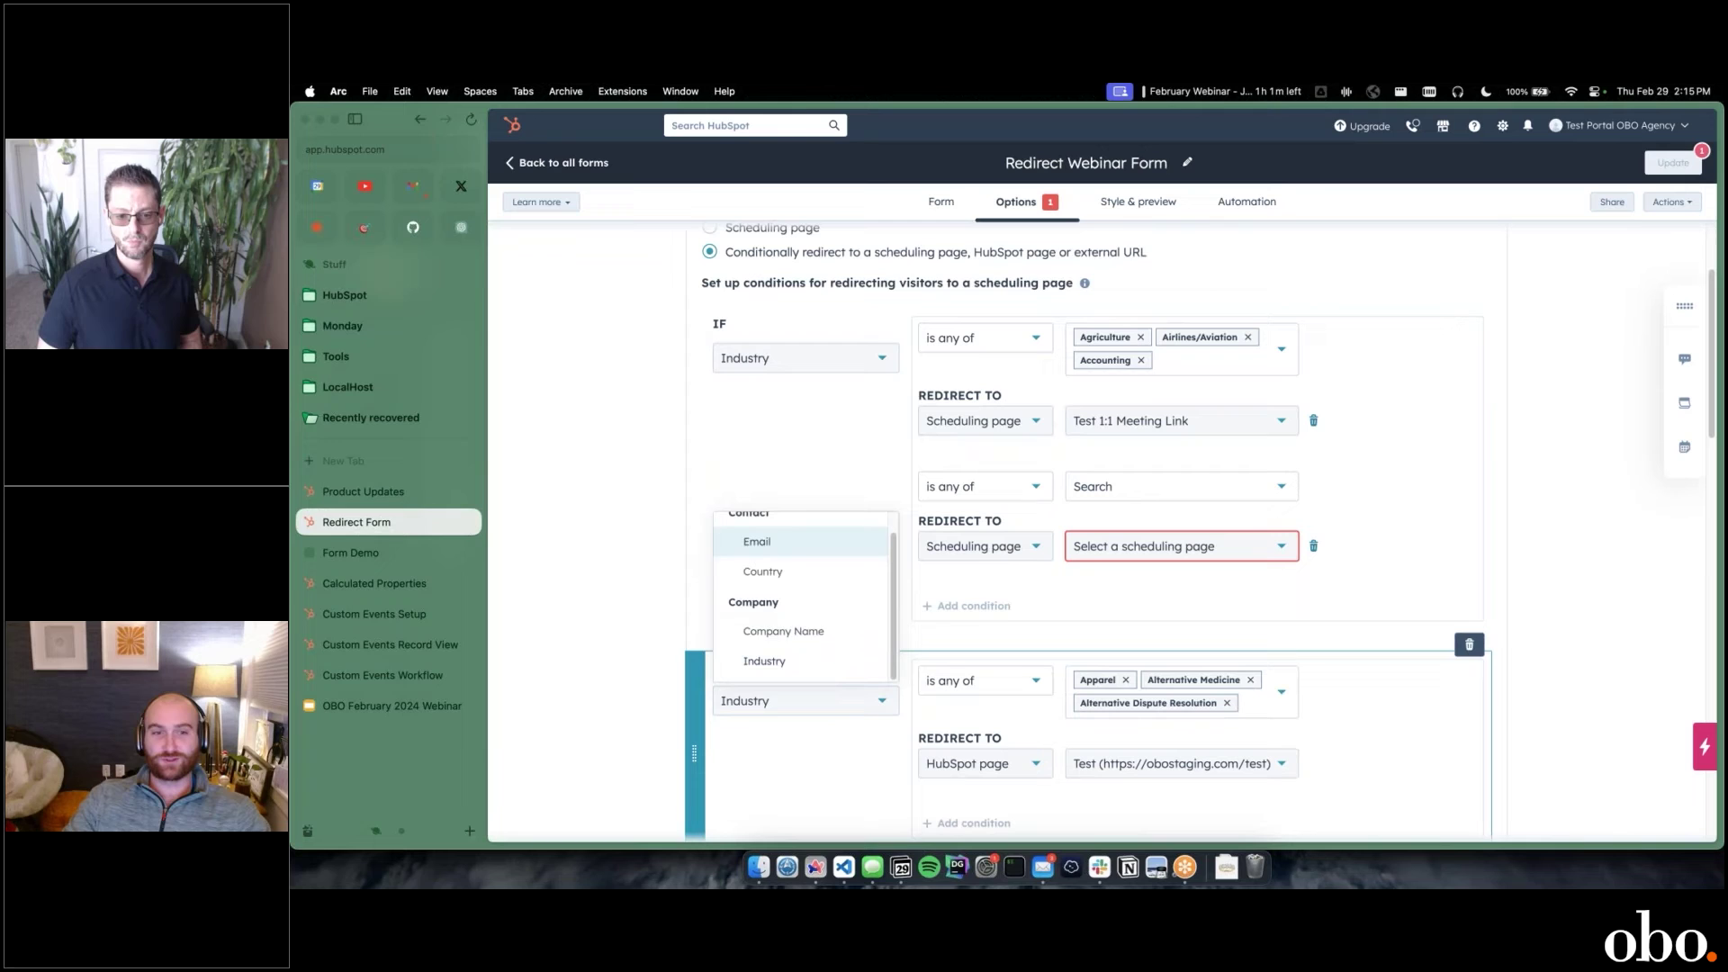
left_click(810, 543)
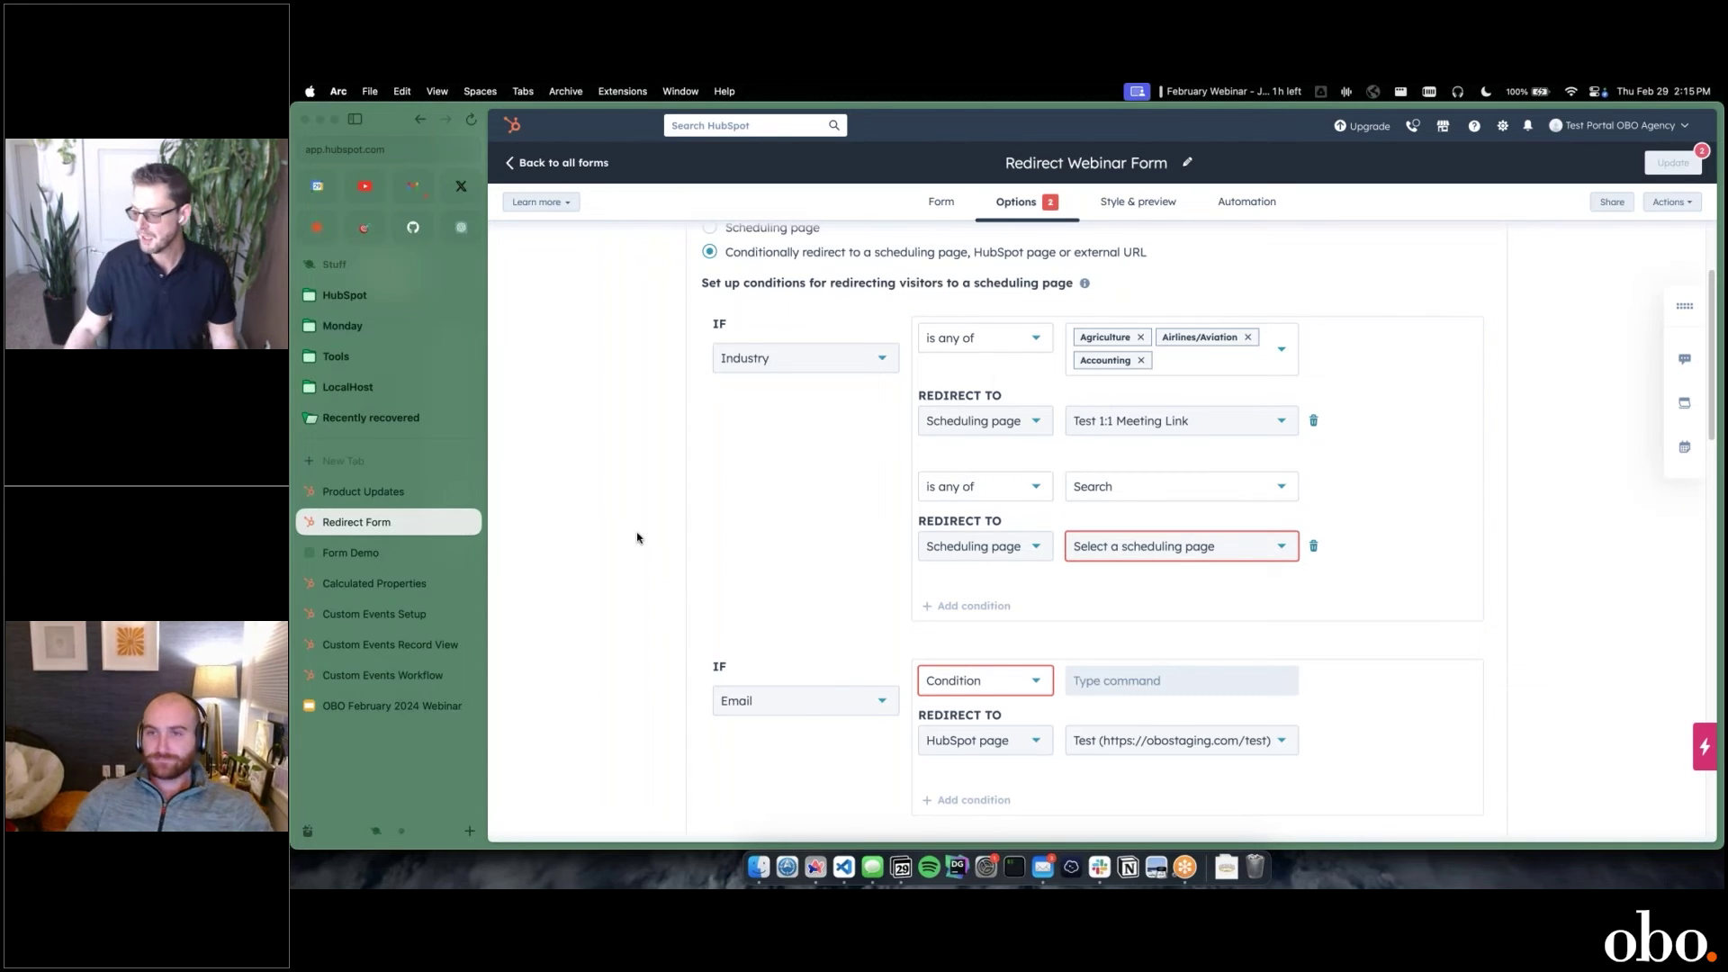
scroll(638, 533, "up", 4)
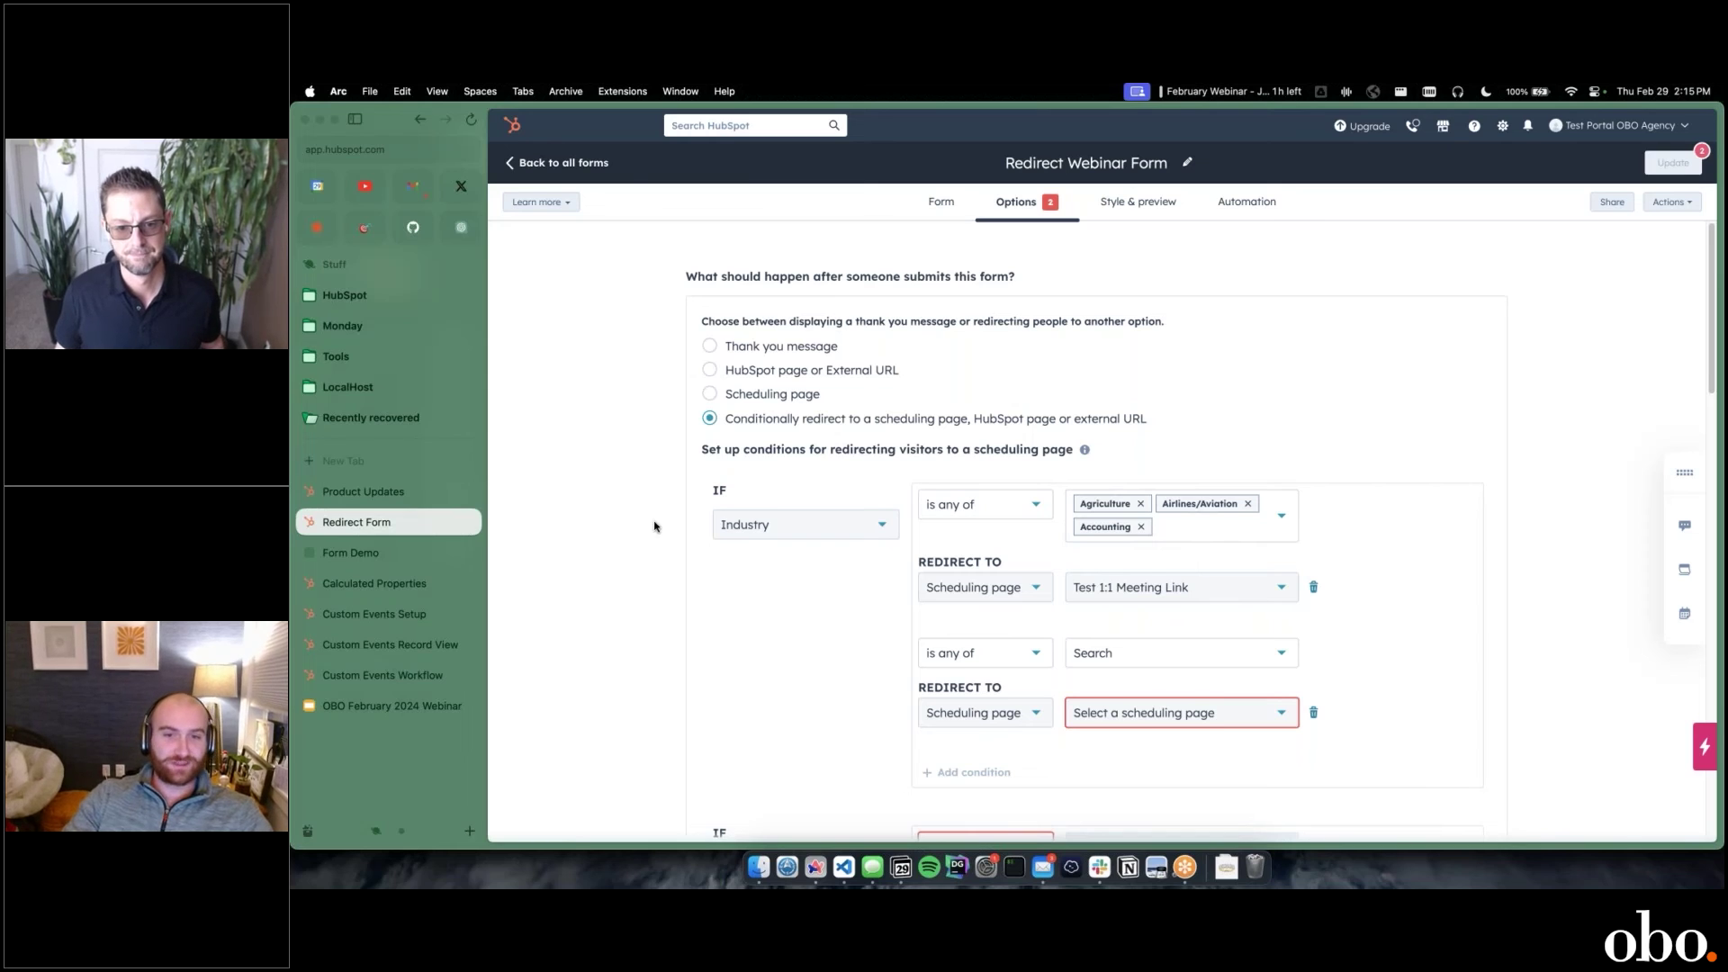
left_click(1215, 578)
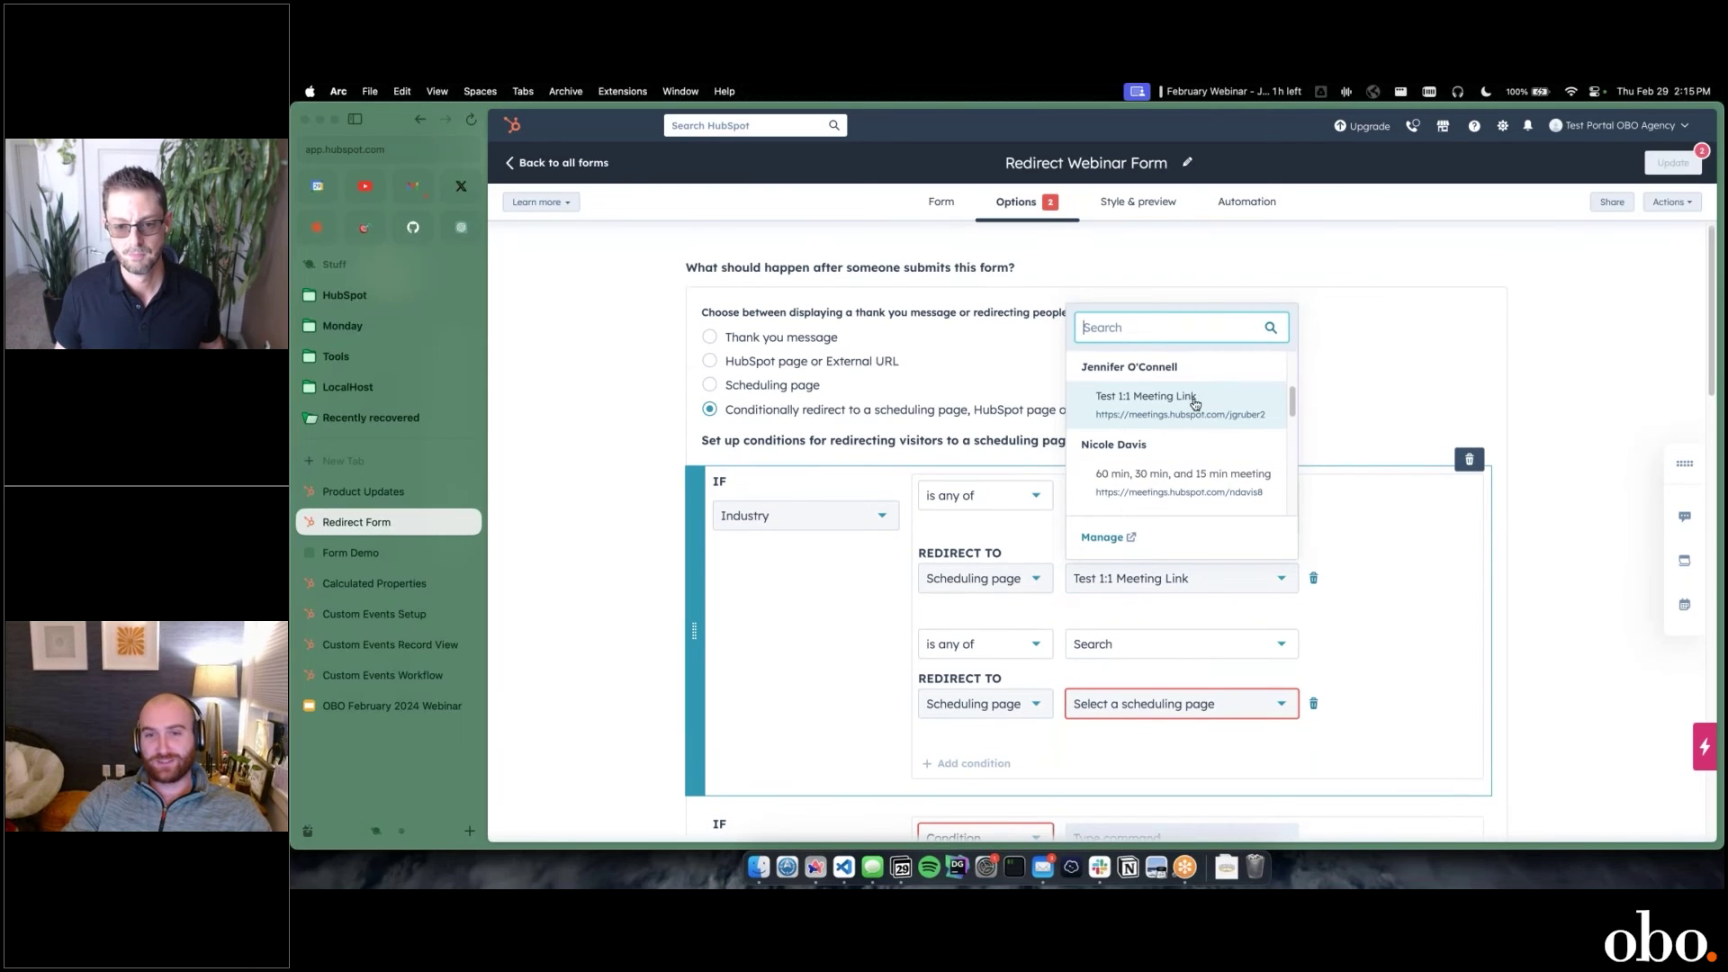
left_click(1547, 526)
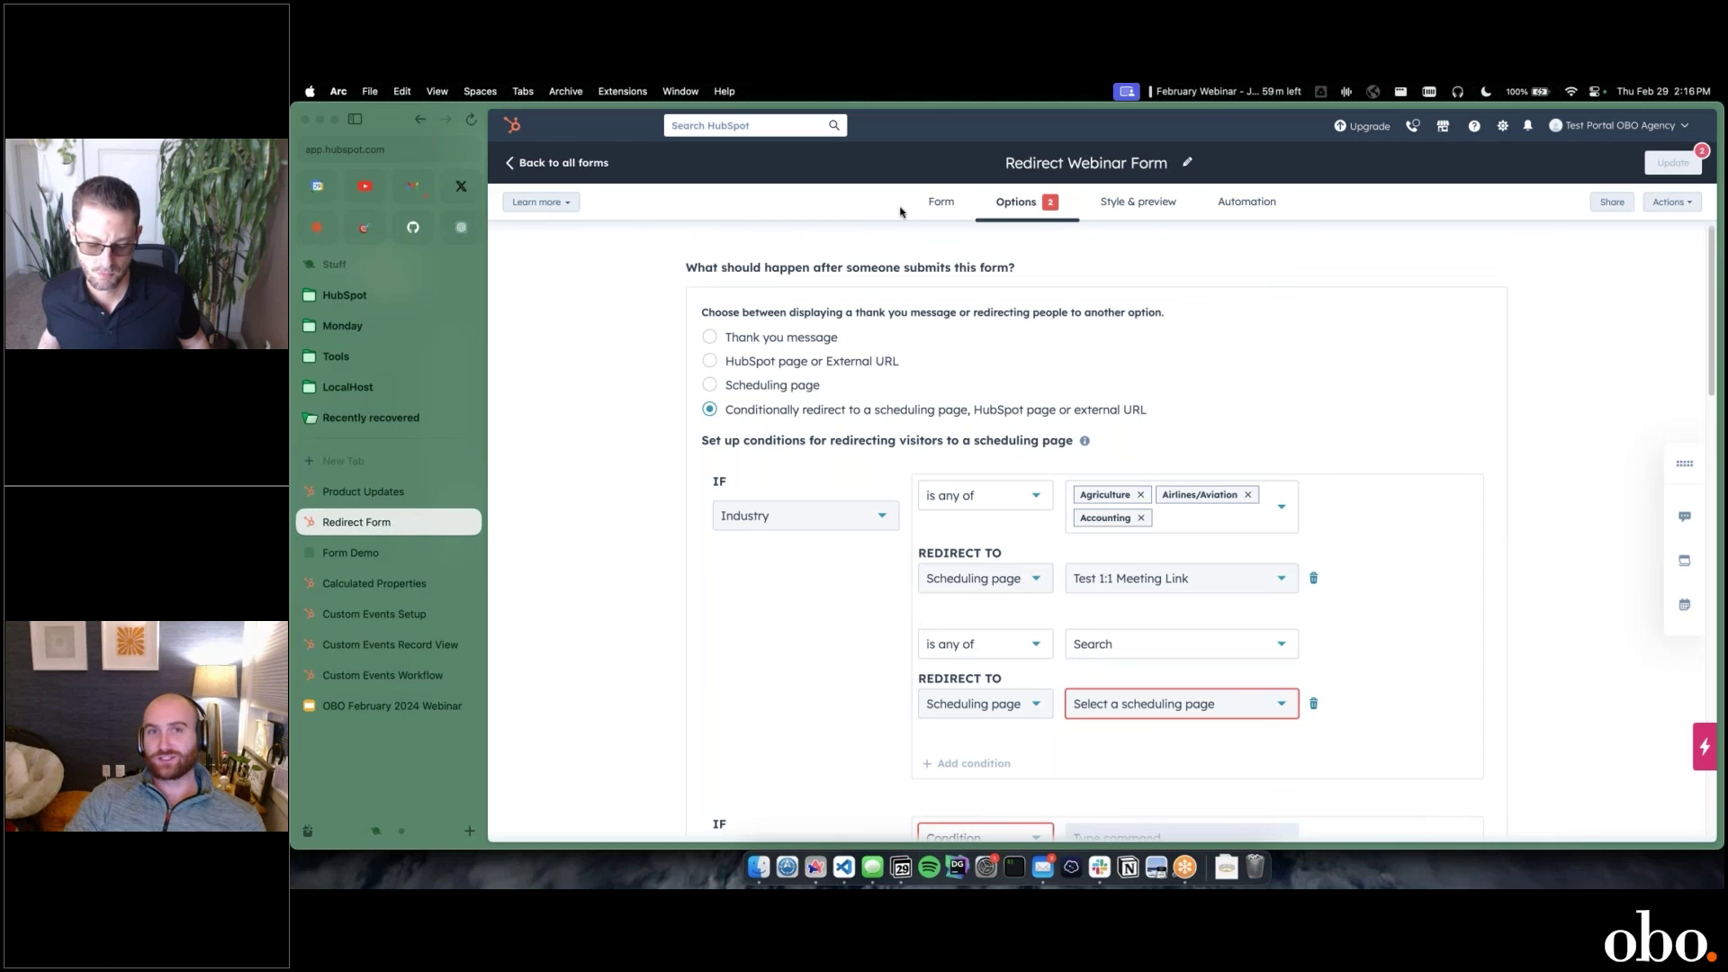
left_click(937, 202)
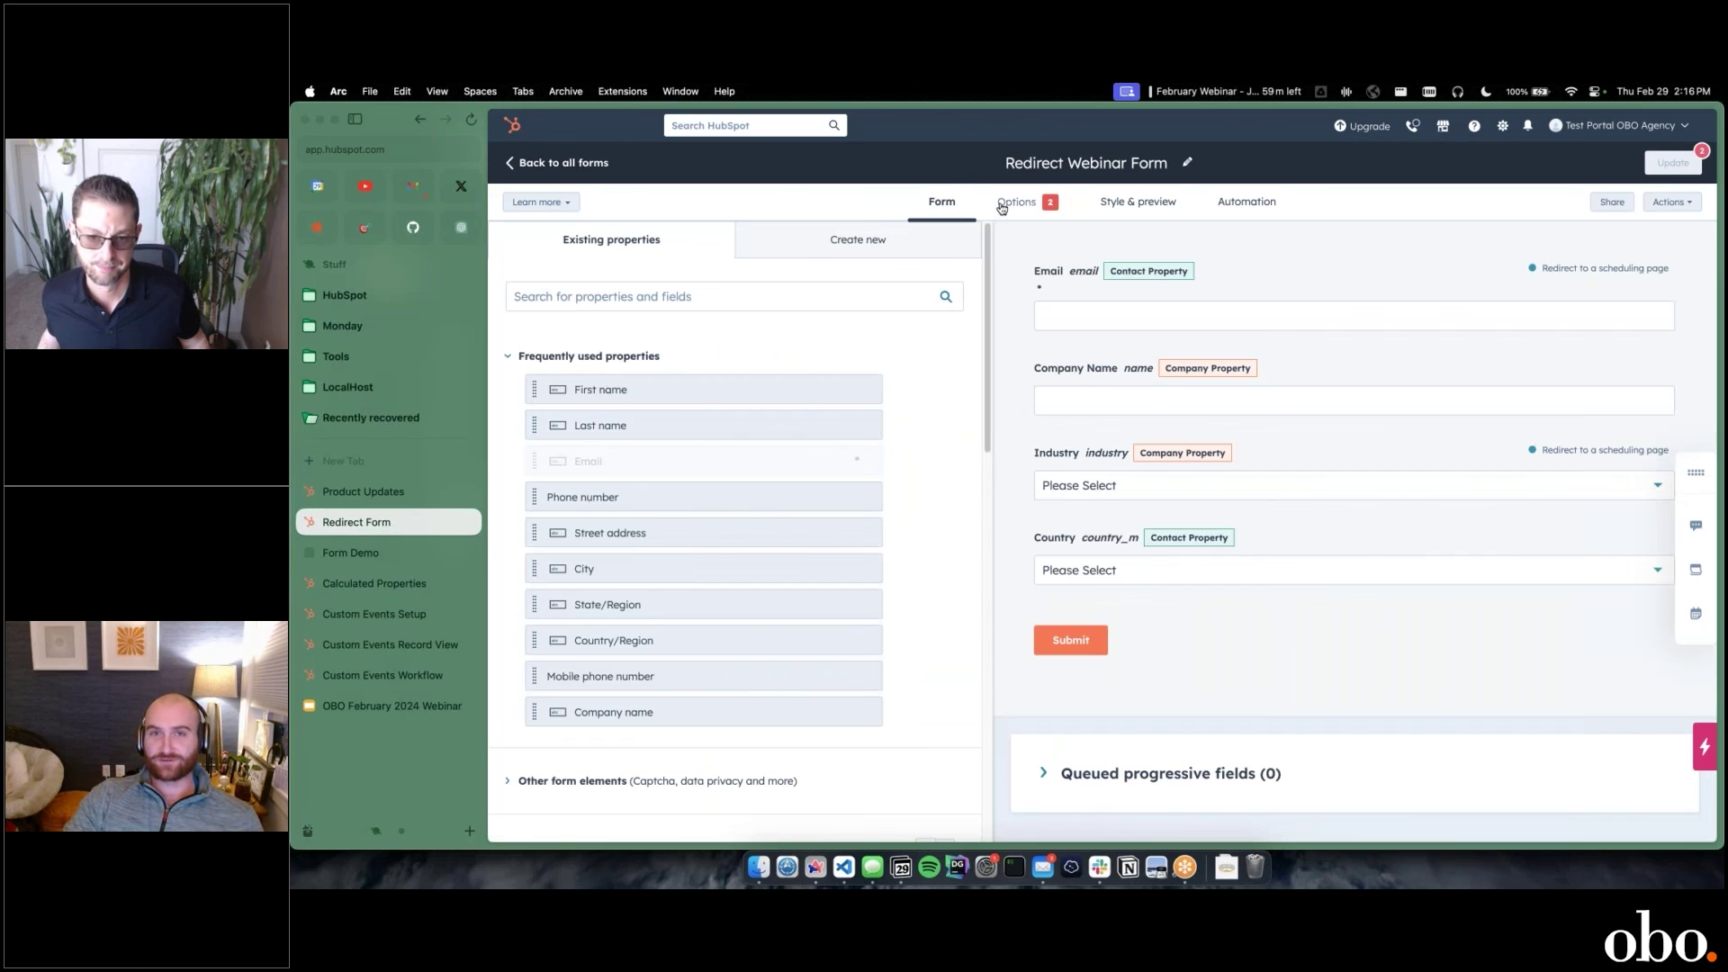
left_click(1016, 201)
scroll(1007, 391, "down", 10)
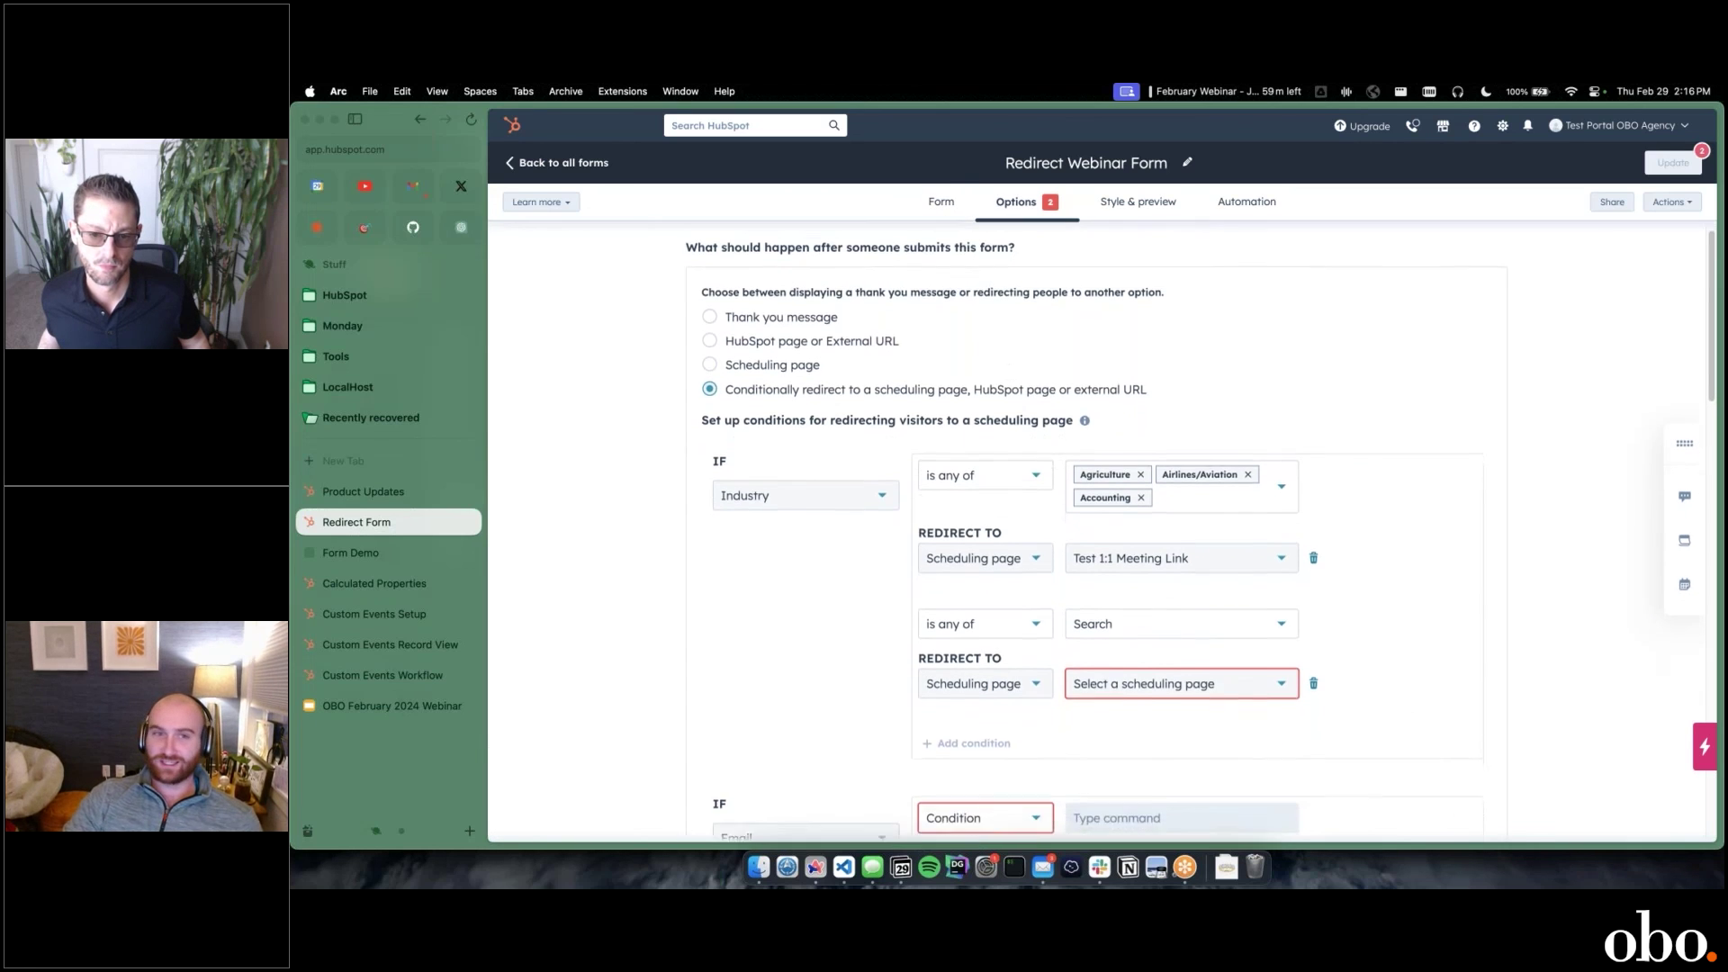